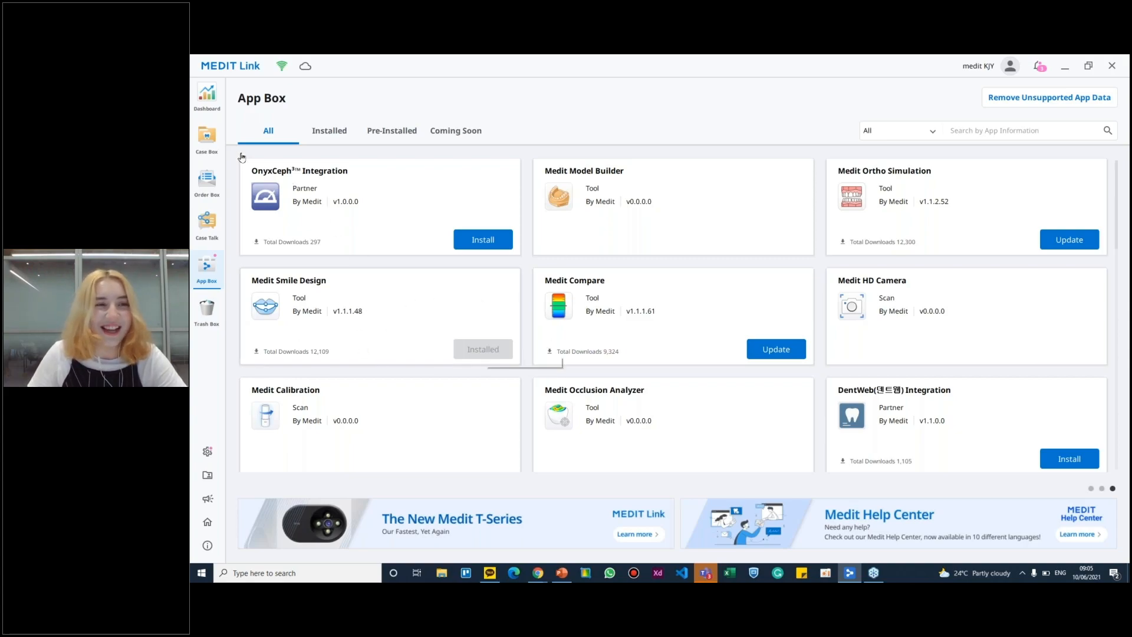
Step: Open the Smile Design 1.1 case and preview its attached images _MKG1046.JPG and _MKG1042.JPG
left_click(212, 145)
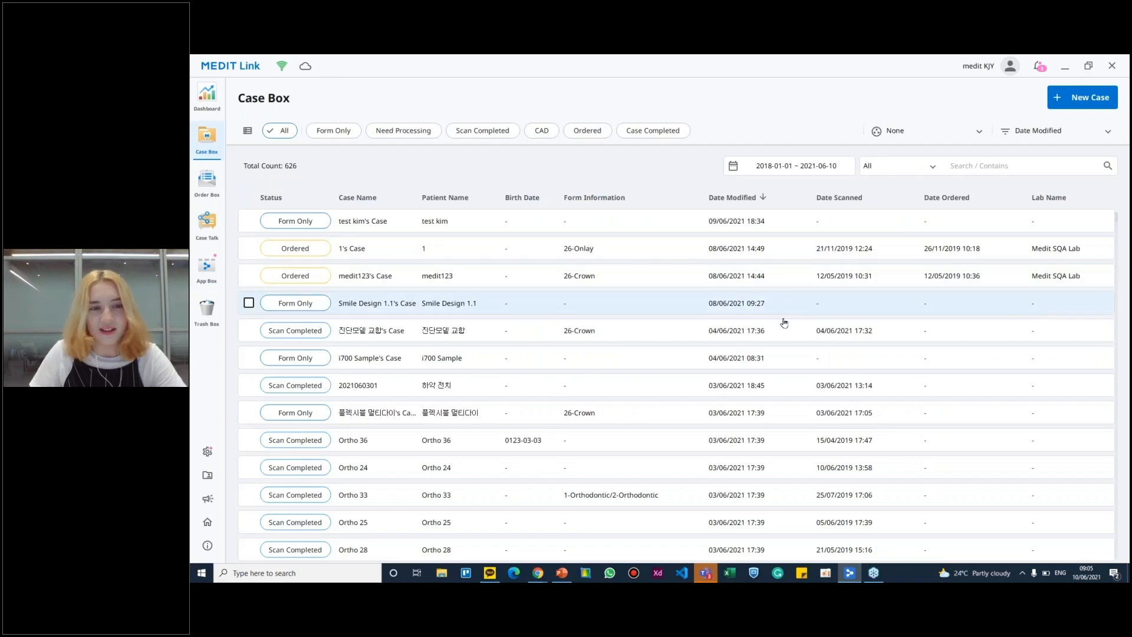
double_click(406, 312)
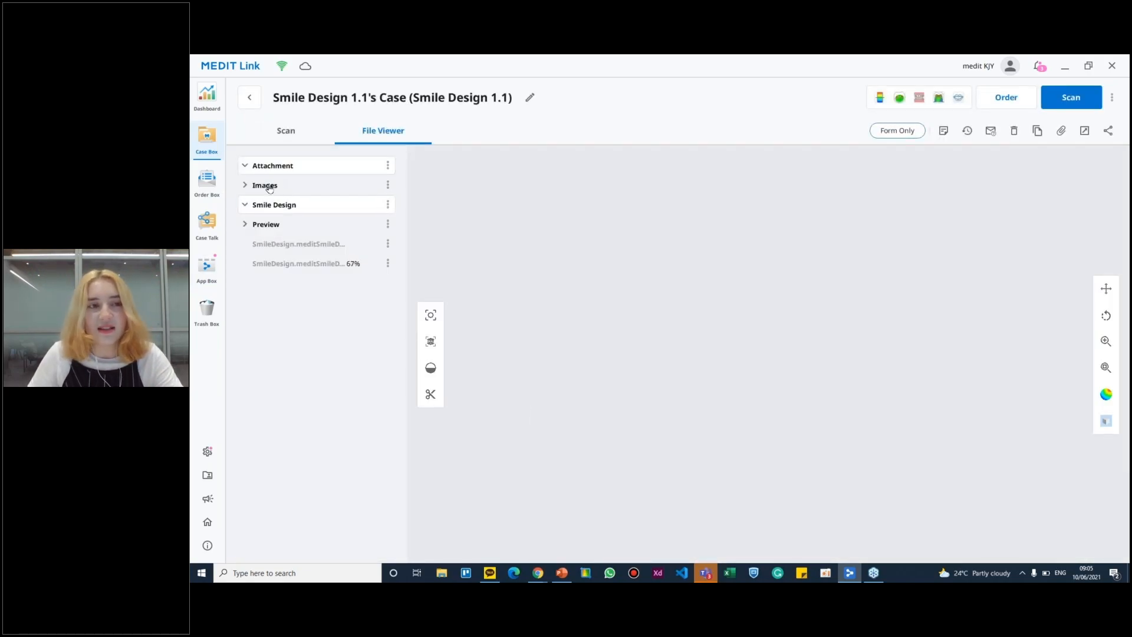
left_click(244, 186)
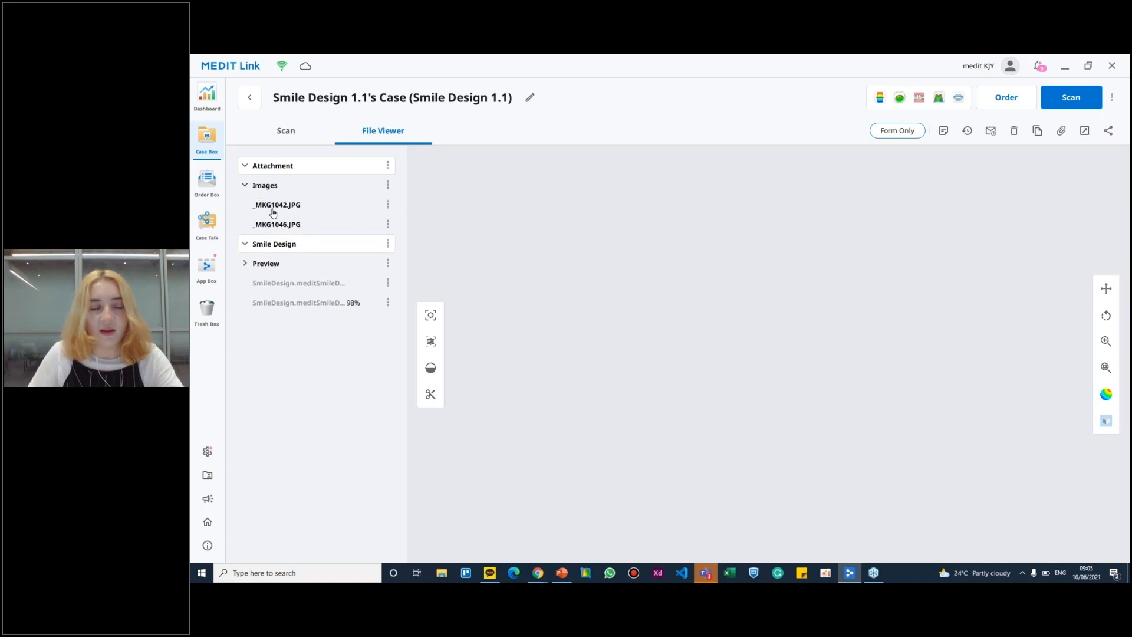
left_click(293, 225)
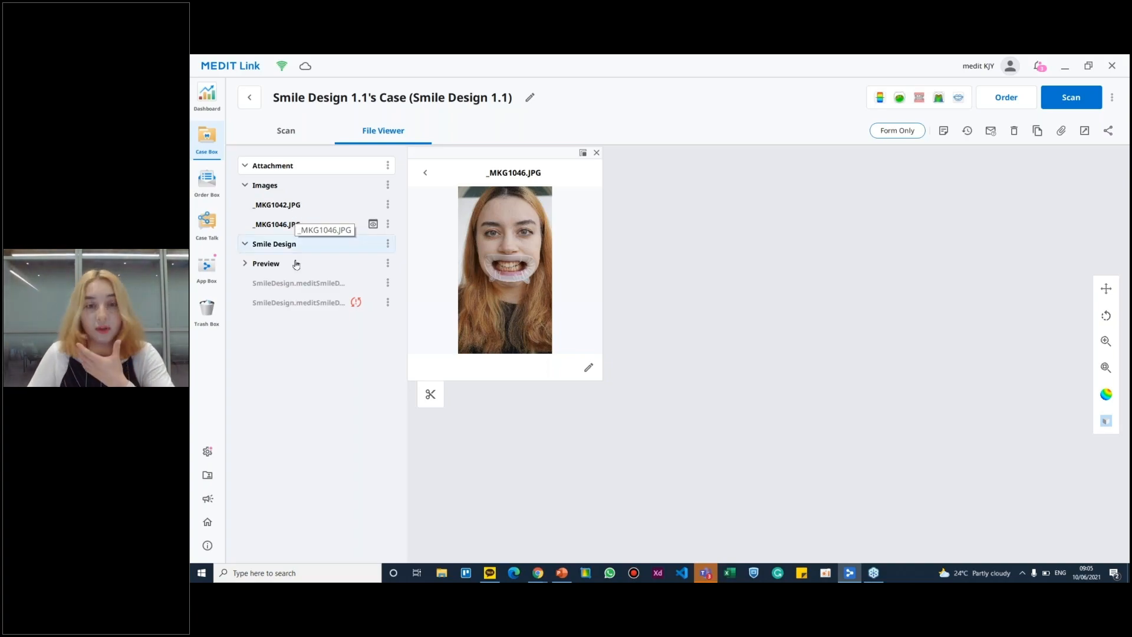
left_click(281, 211)
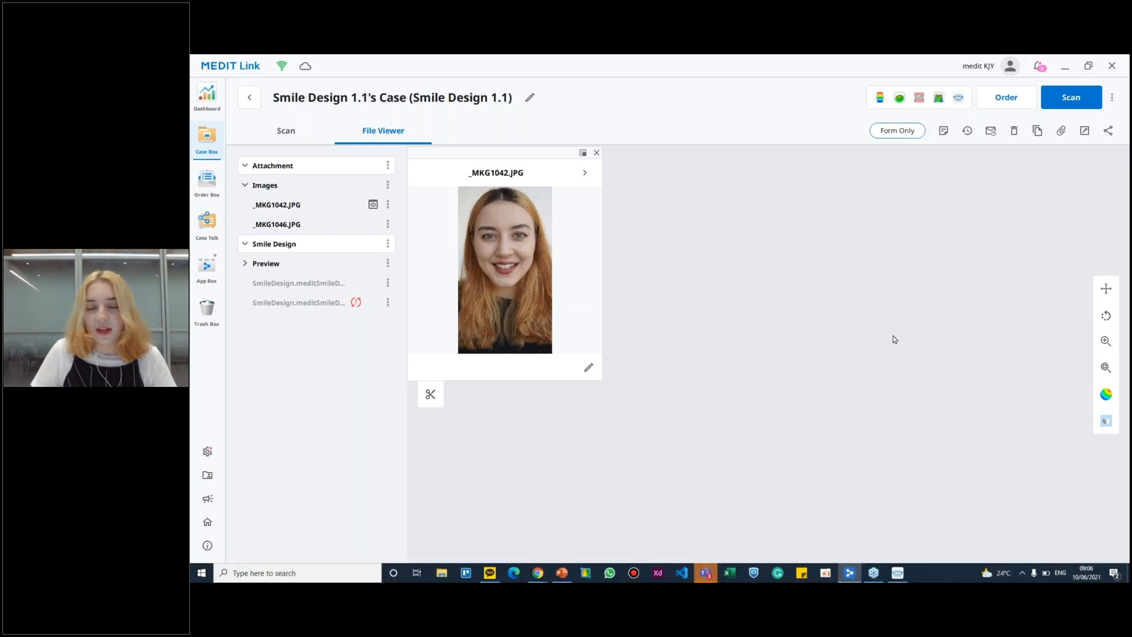
Step: Switch to Medit Smile Design and start a new project, importing _MKG1042.JPG and _MKG1046.JPG with anonymization on
left_click(899, 573)
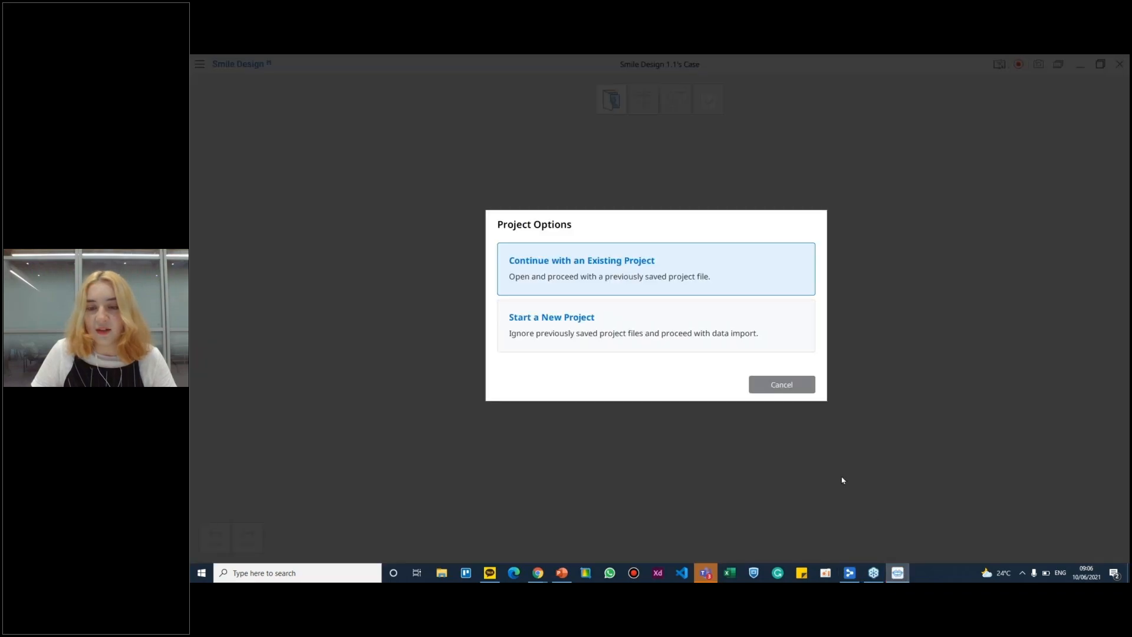
left_click(560, 334)
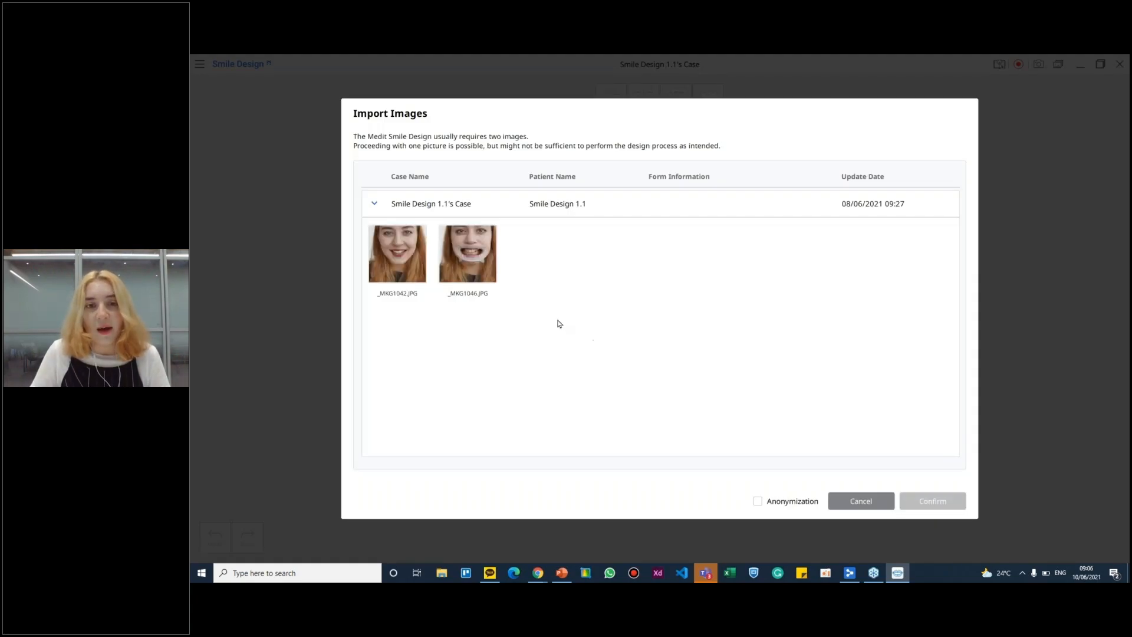
left_click_drag(559, 324, 366, 237)
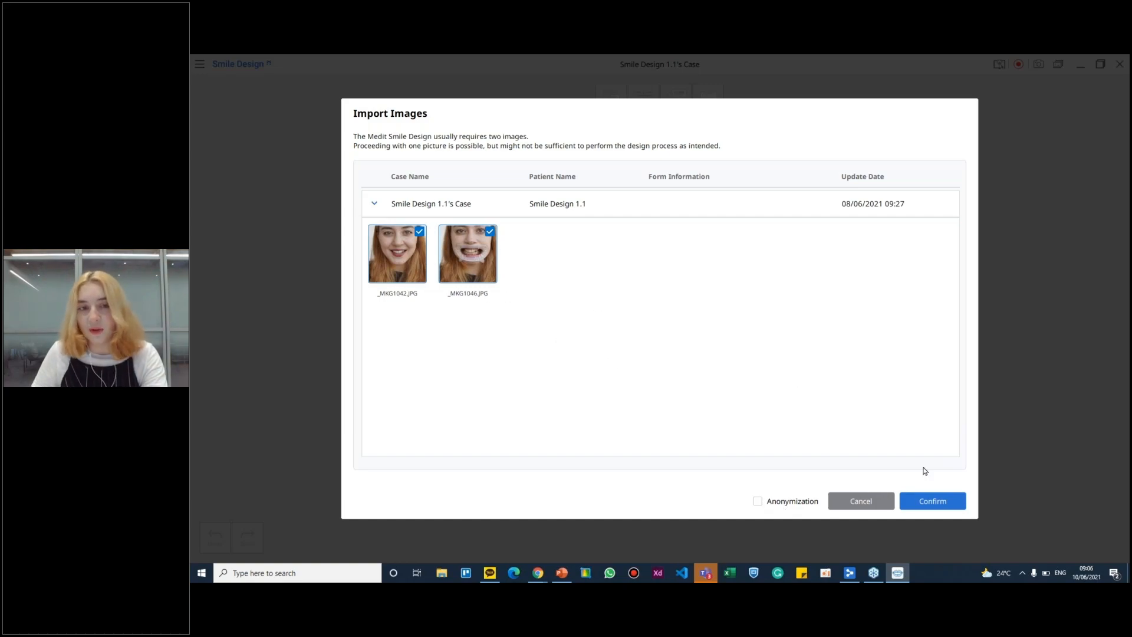
left_click(785, 506)
left_click(933, 501)
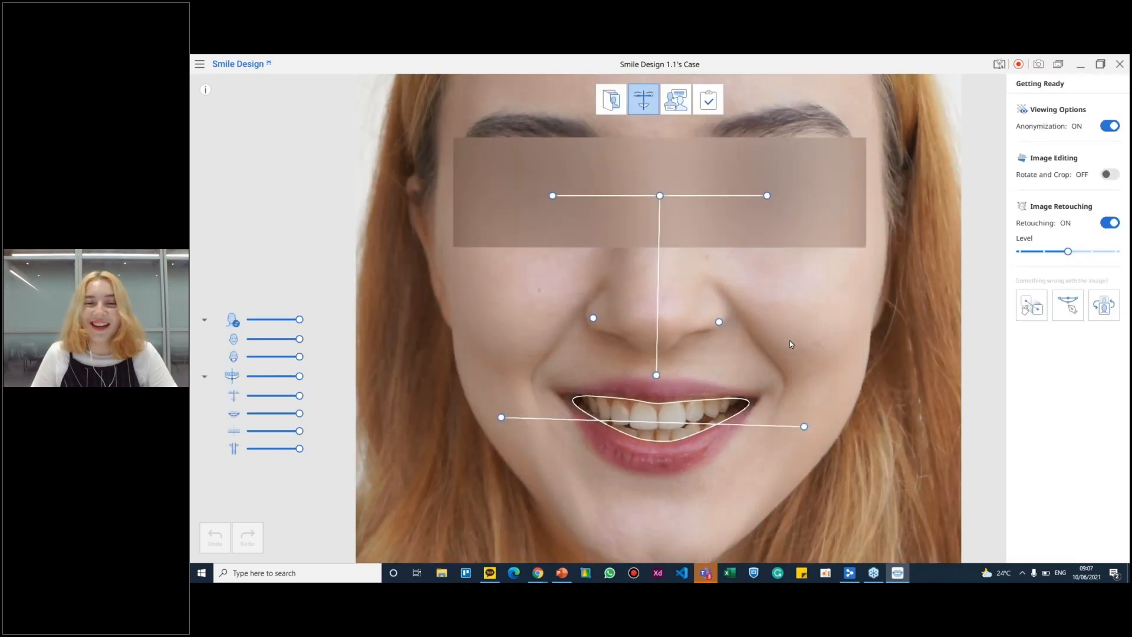
Step: Correct the facial guide points on the smile photo: the tooth-level line, both pupils, both nostril points and the upper-lip midpoint
left_click_drag(502, 418, 493, 429)
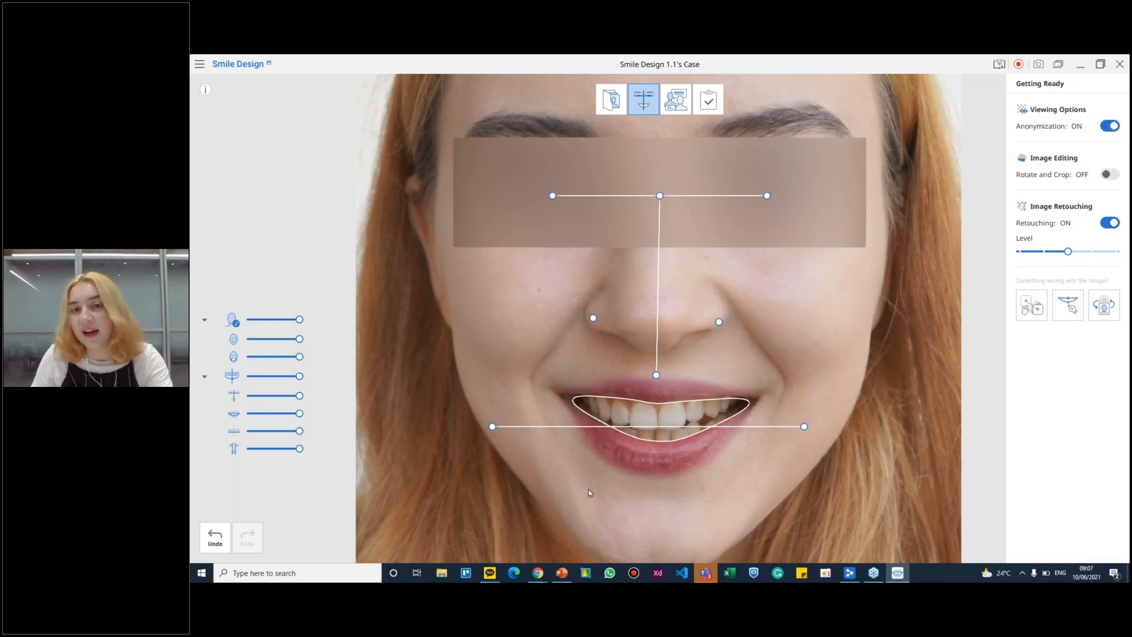
left_click_drag(552, 195, 545, 192)
left_click_drag(767, 195, 769, 193)
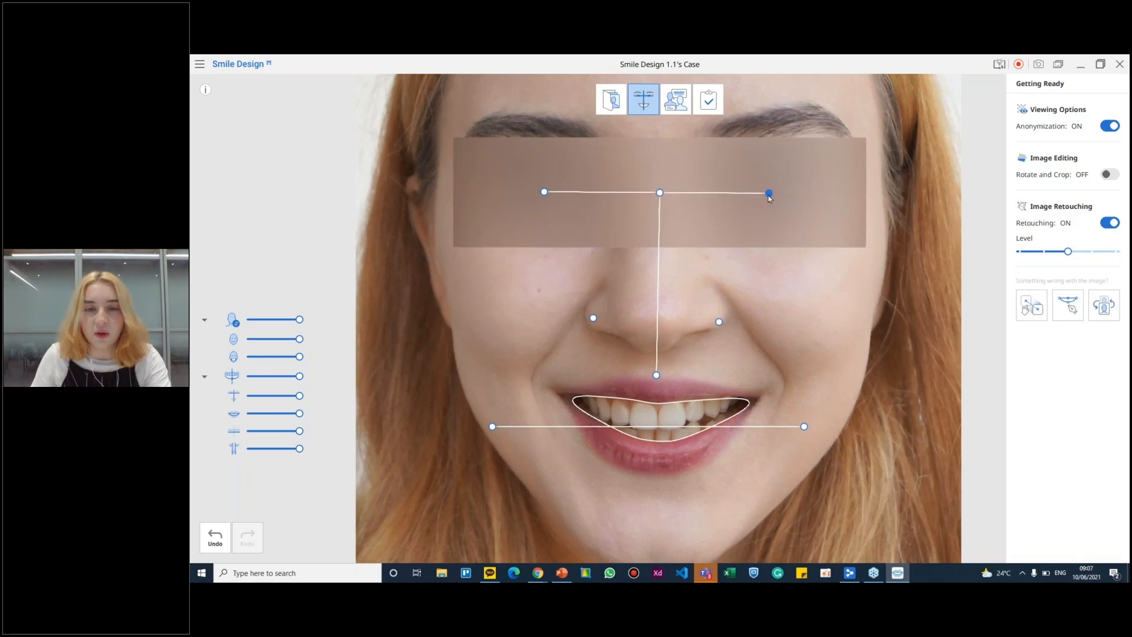
left_click_drag(596, 321, 596, 321)
left_click_drag(718, 322, 721, 324)
left_click_drag(655, 376, 658, 375)
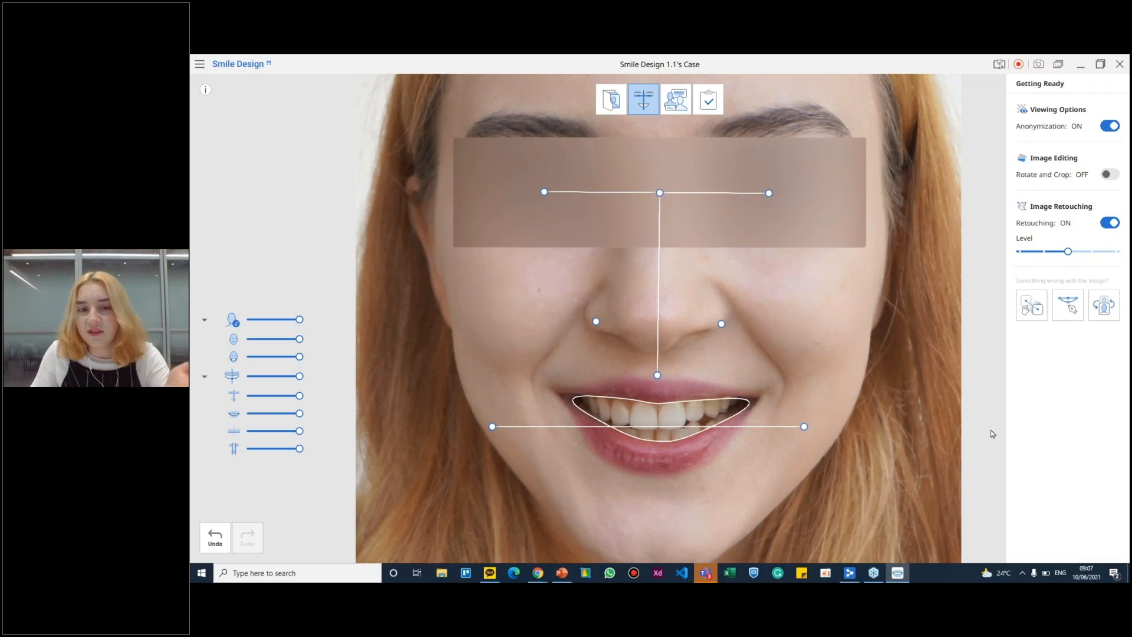
left_click(1071, 315)
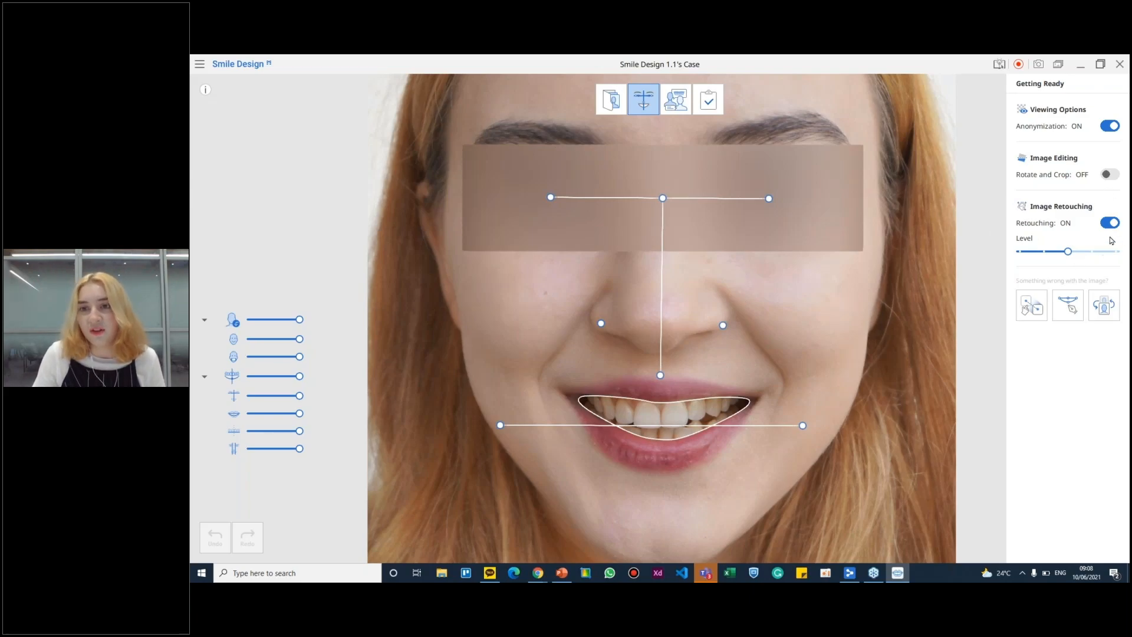
Step: Try the lowest image retouching level, and set the level to the maximum
left_click(1018, 252)
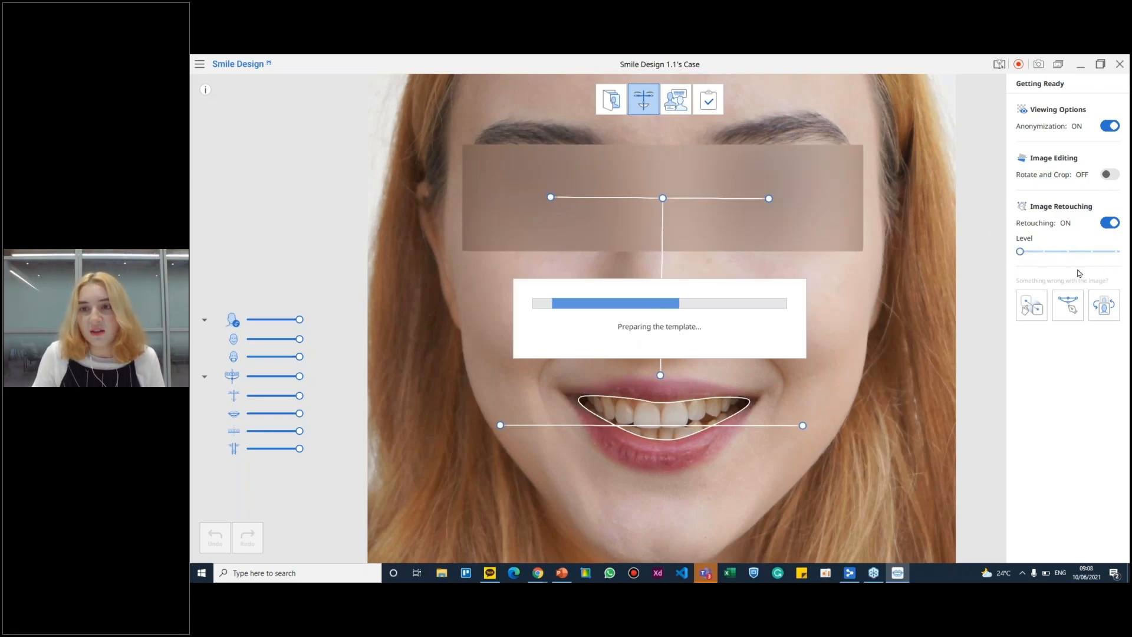
left_click(1116, 255)
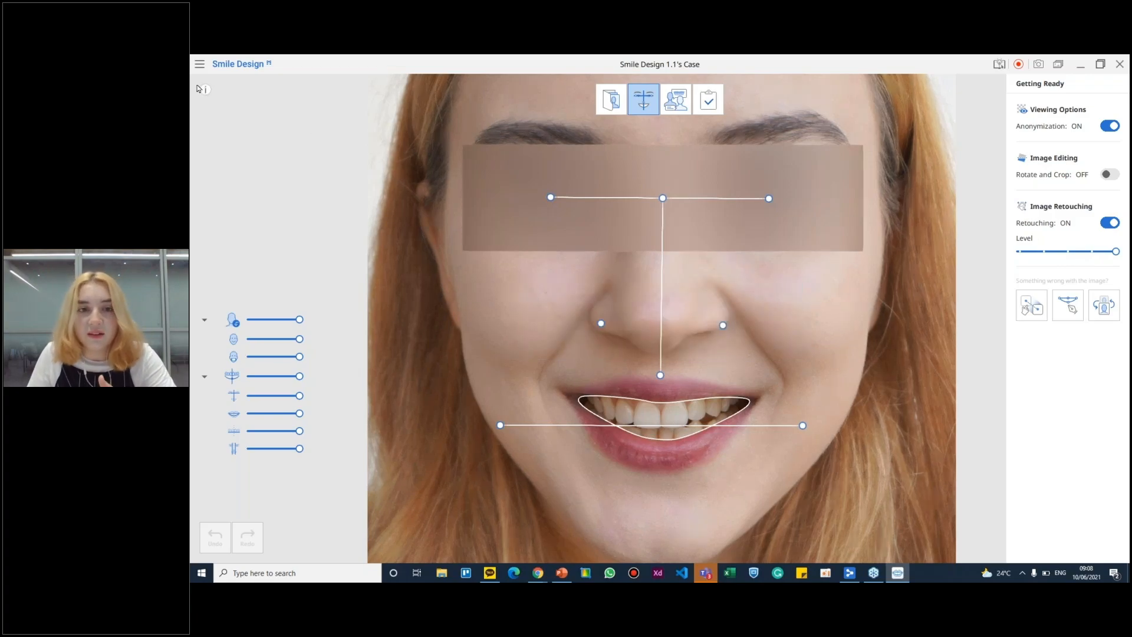
Step: Examine the general settings for automatic image retouching and the texture library, leaving them as they are
left_click(199, 64)
left_click(254, 88)
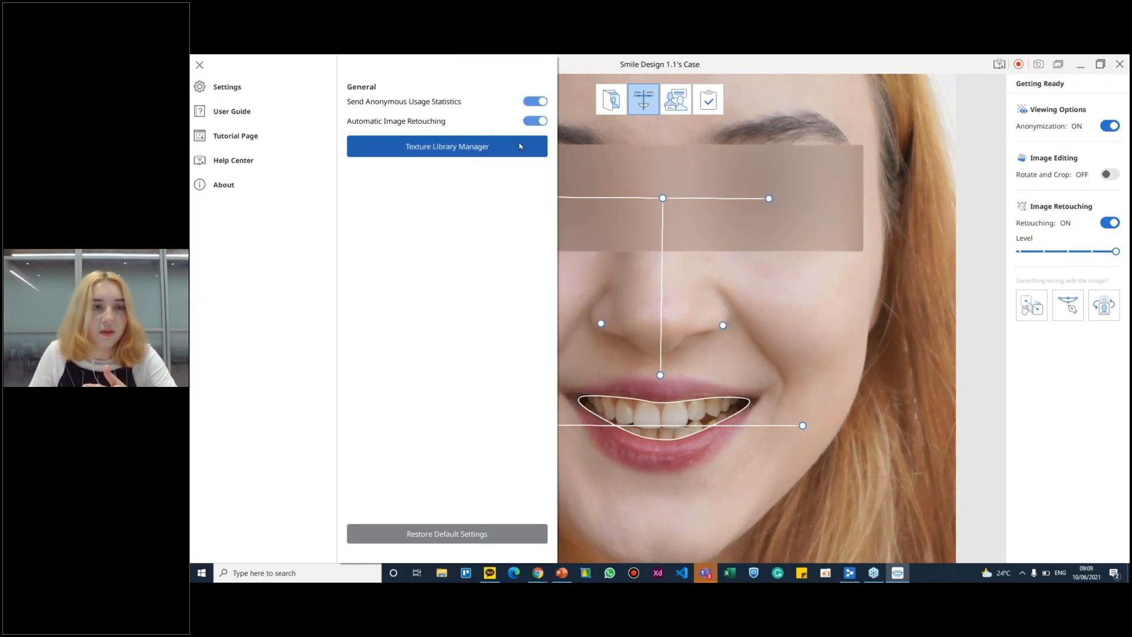
left_click(856, 380)
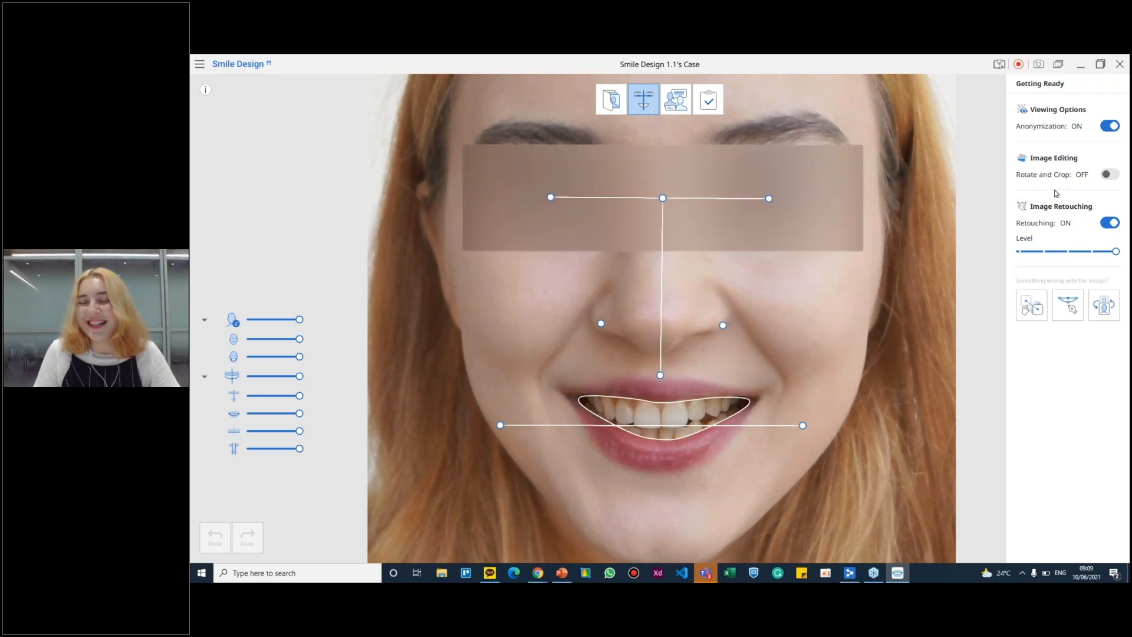
Step: Rotate the portrait by 0.2° with Rotate and Crop, and leave the image editing mode
left_click(1110, 176)
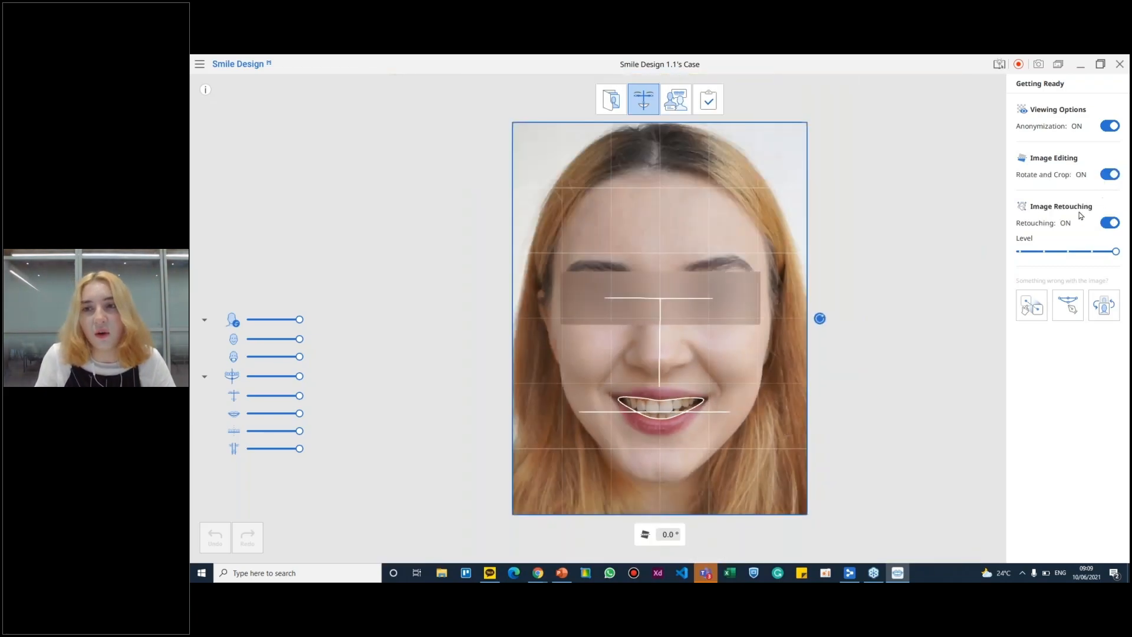
left_click_drag(835, 313, 837, 312)
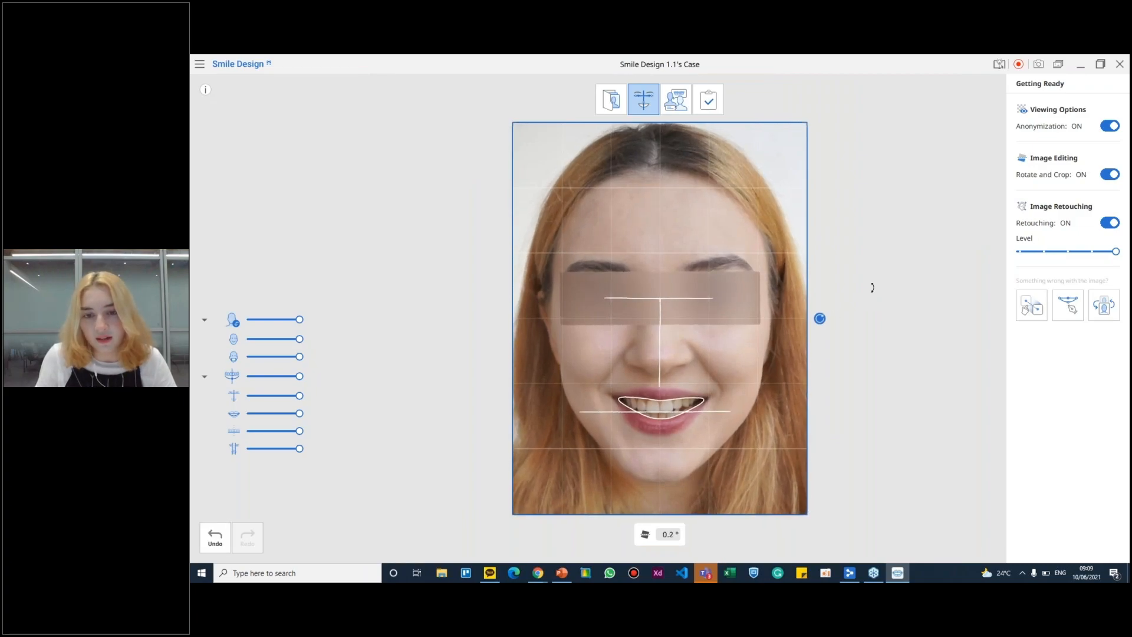
left_click(1110, 172)
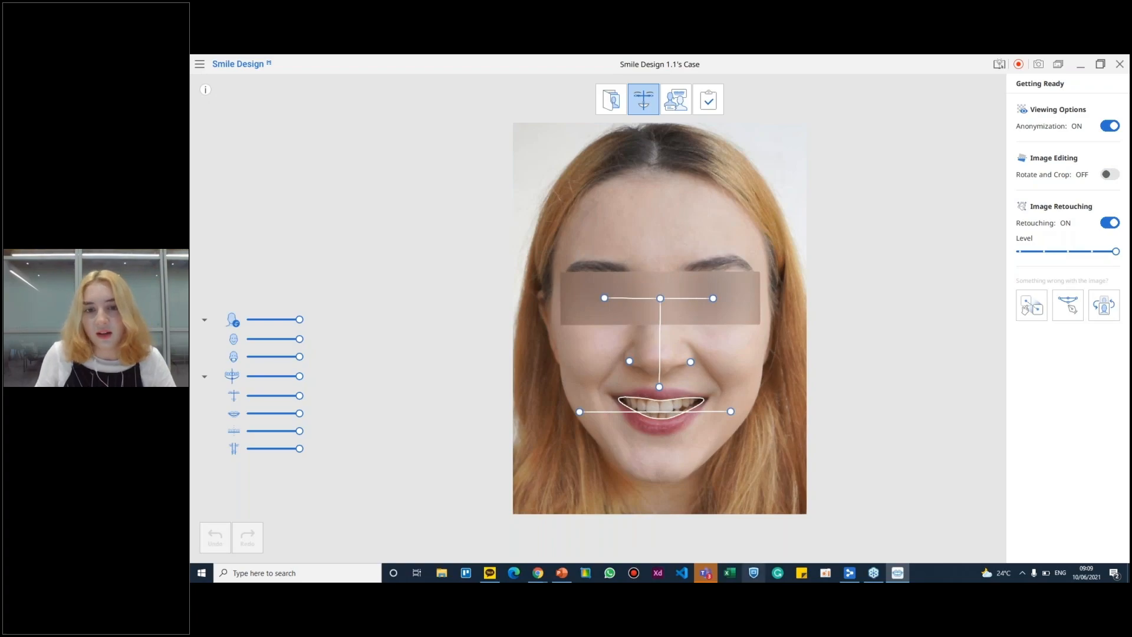
Step: Go to the consultation stage and set the simulation option to Braces
left_click(680, 105)
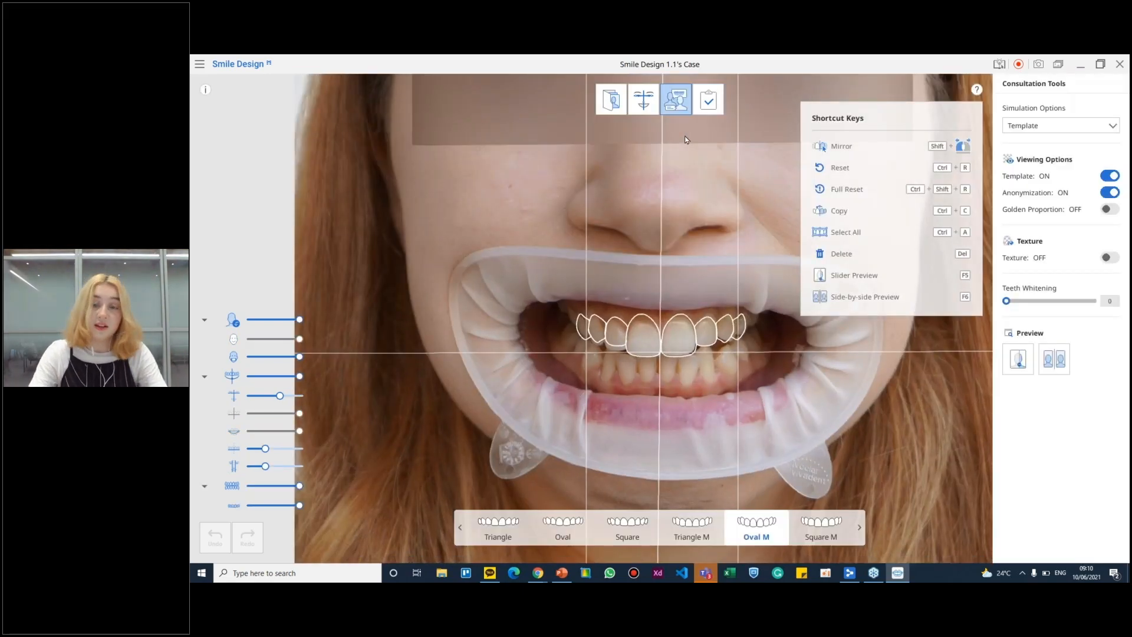
left_click(1040, 129)
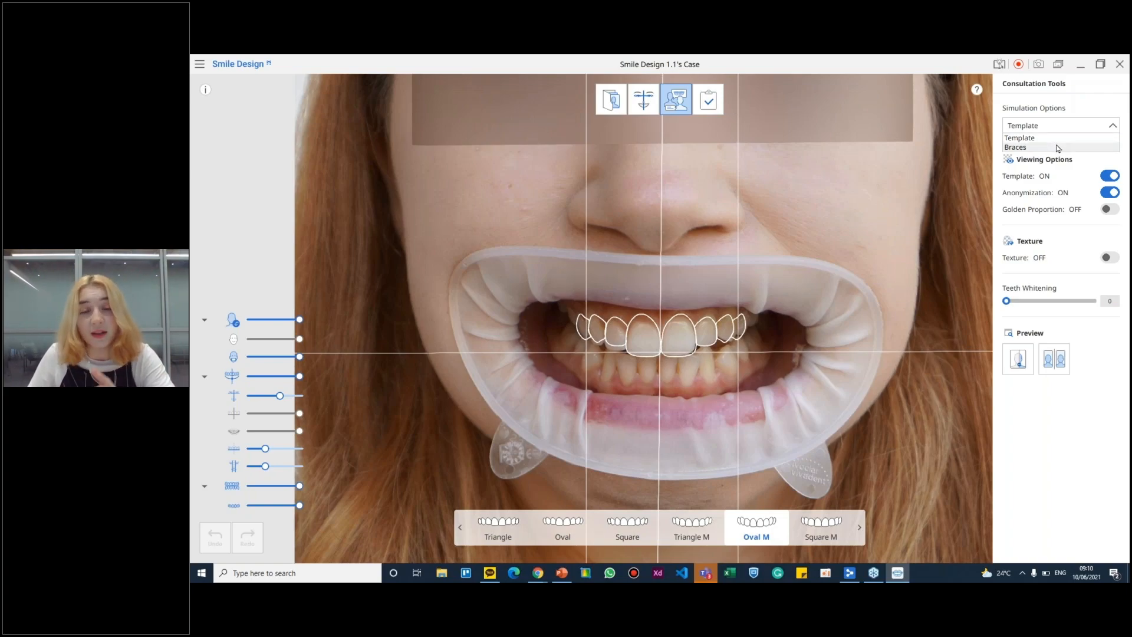
left_click(1024, 148)
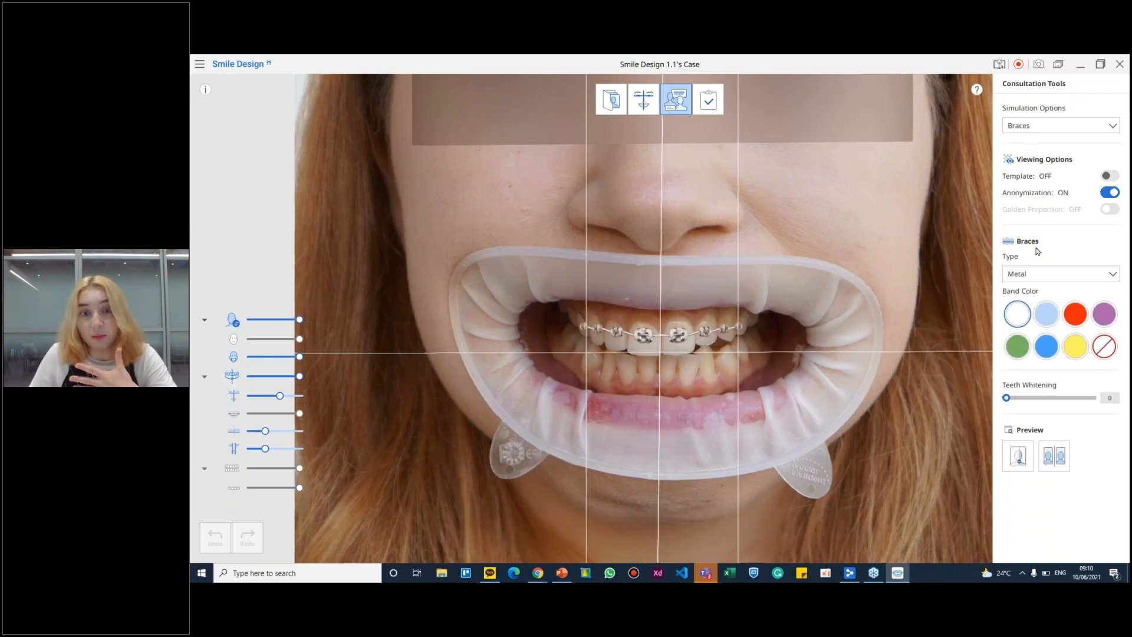
Step: Try several band colors on the metal braces, including blue, red and purple, ending with yellow
left_click(1065, 275)
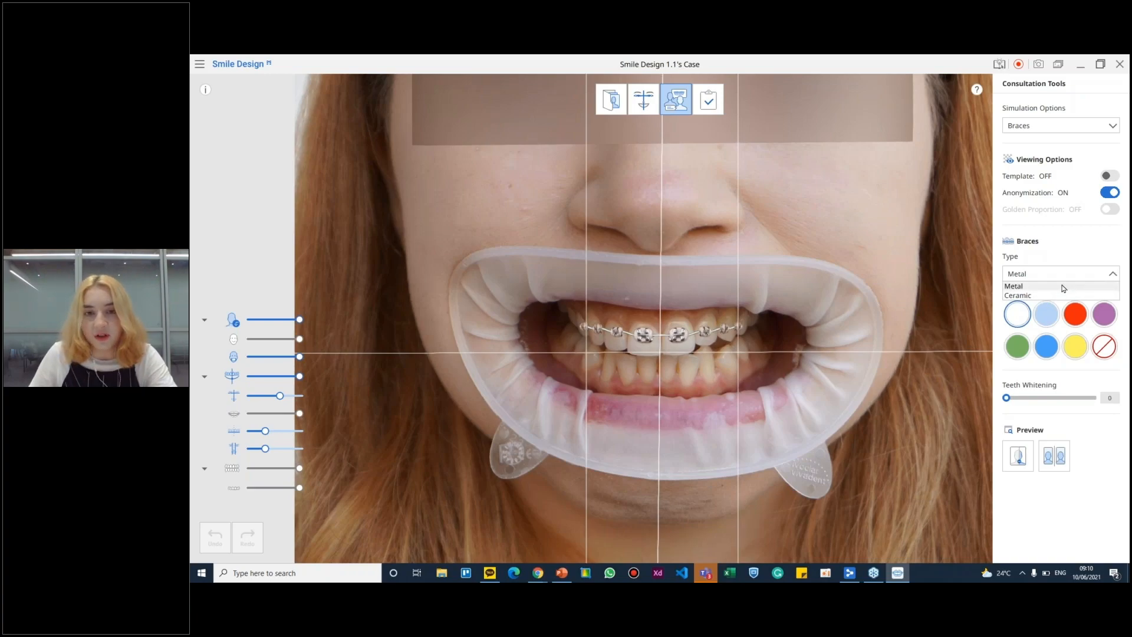
left_click(1062, 288)
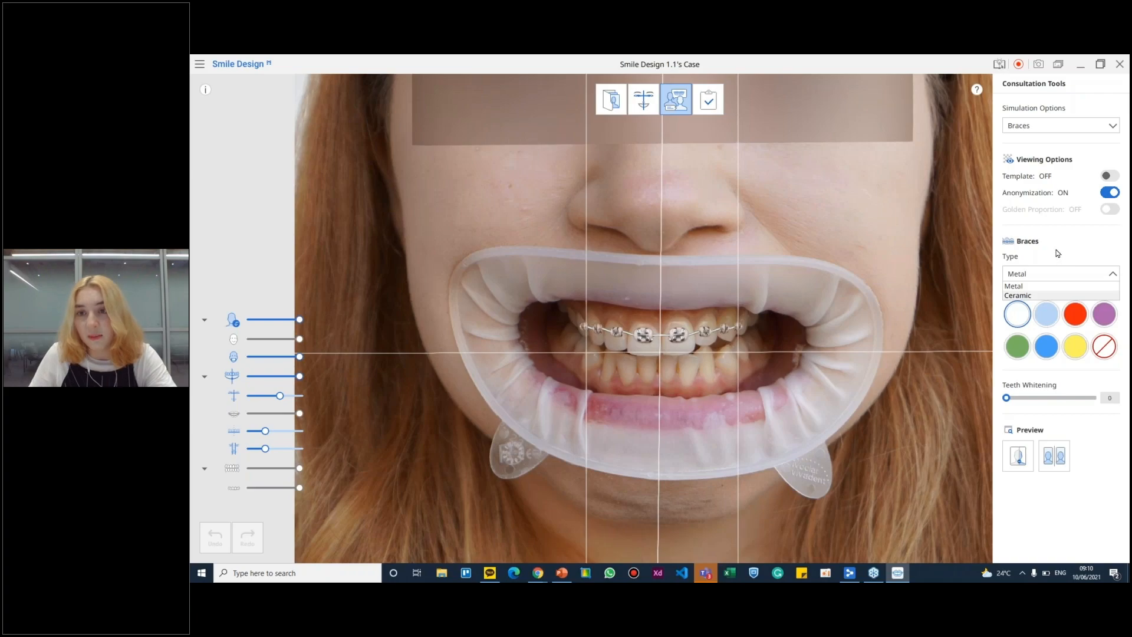
left_click(1100, 354)
left_click(1078, 351)
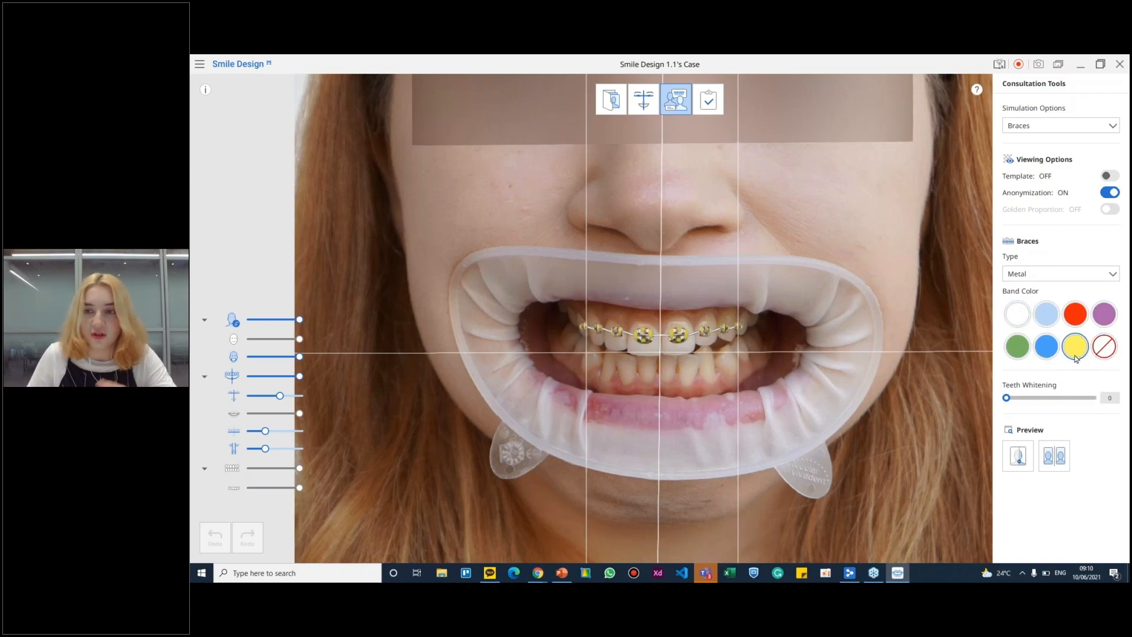
left_click(1049, 351)
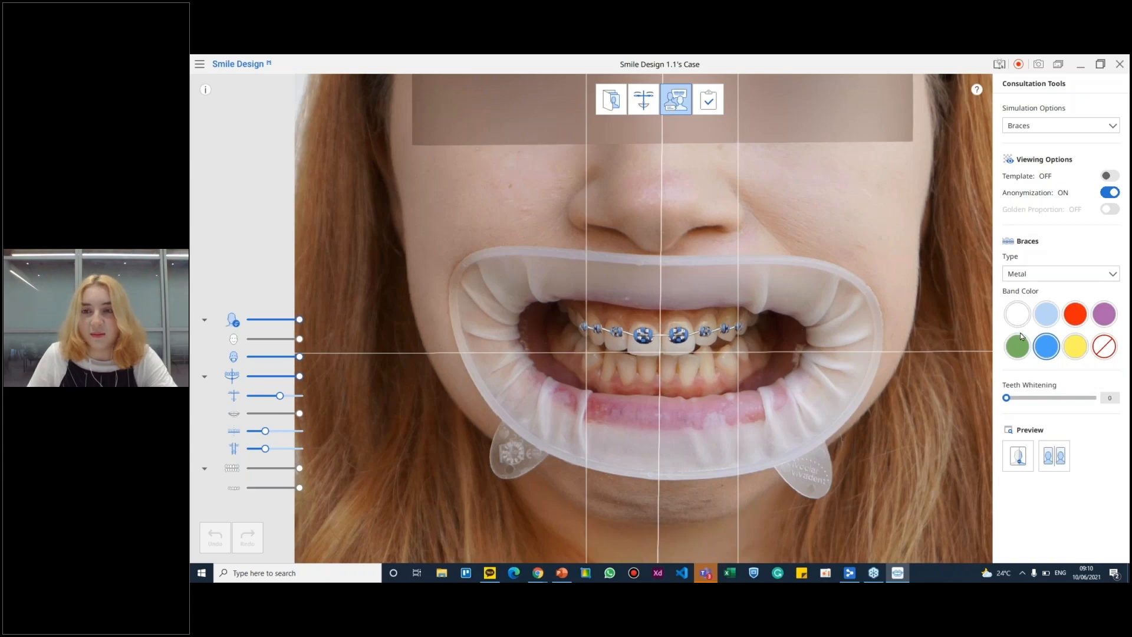
left_click(1075, 315)
left_click(1104, 314)
left_click(1047, 347)
left_click(1079, 347)
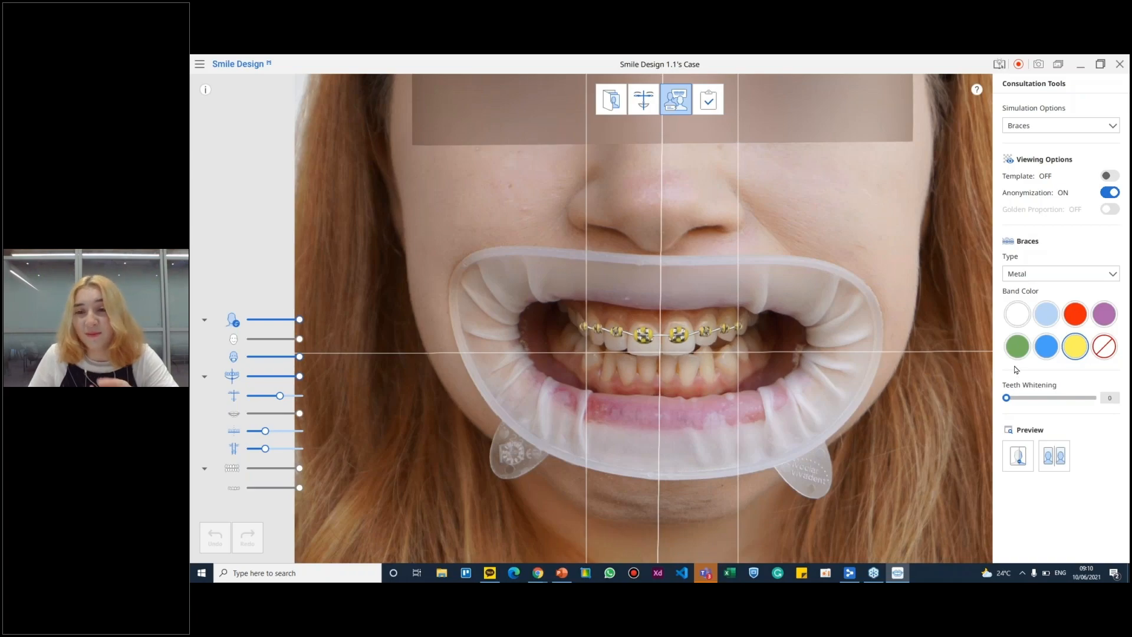
Step: Change the braces type to Ceramic and adjust the position of individual brackets on the upper teeth
left_click(1032, 276)
left_click(1026, 295)
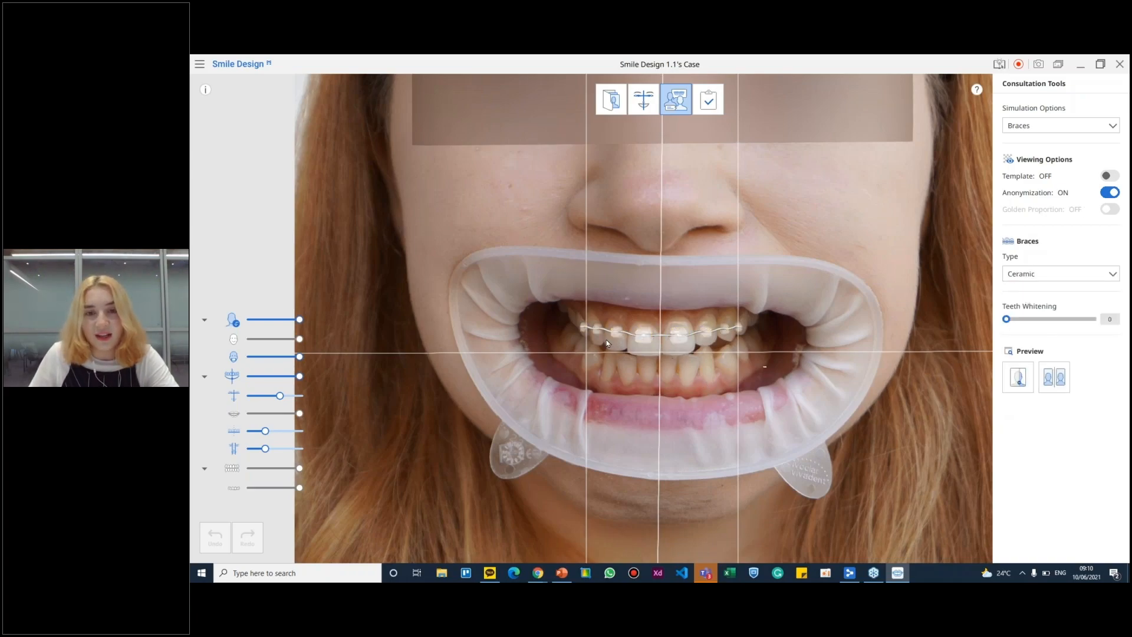
left_click_drag(672, 339, 581, 326)
left_click(680, 338)
left_click(644, 342)
left_click(582, 329)
left_click(847, 366)
left_click(742, 329)
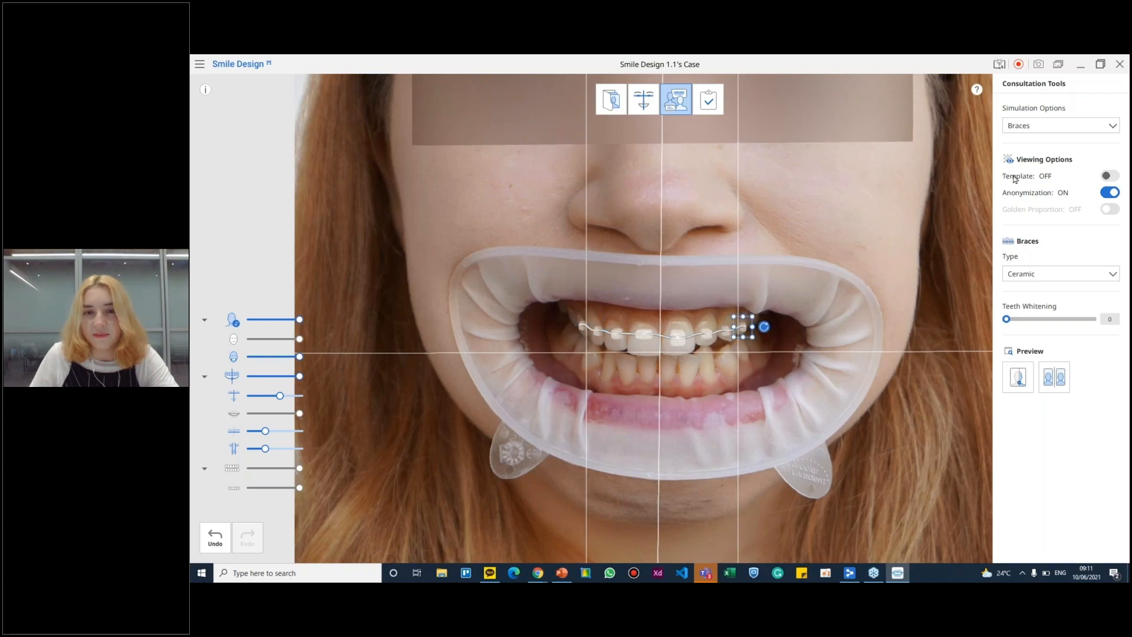
Step: Deselect the bracket and set the simulation option back to Template
left_click(909, 320)
left_click(1073, 126)
left_click(1056, 148)
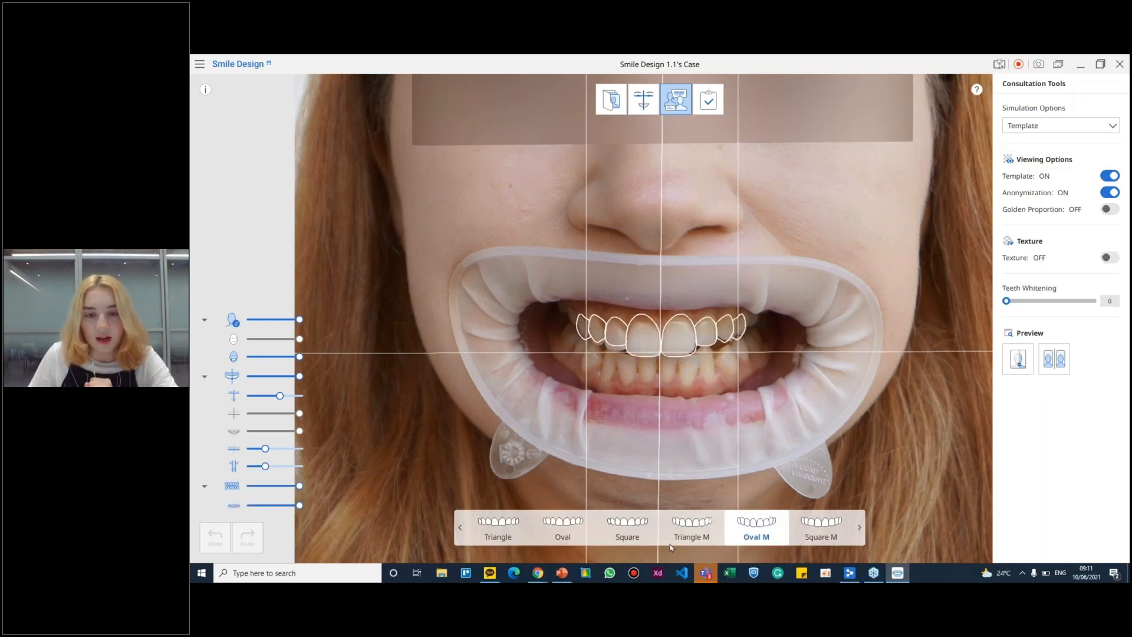
Step: Compare the Triangle, Oval, Square, Triangle M and Square M tooth templates, and settle on Oval M
left_click(498, 526)
left_click(565, 532)
left_click(627, 526)
left_click(692, 527)
left_click(757, 526)
left_click(808, 528)
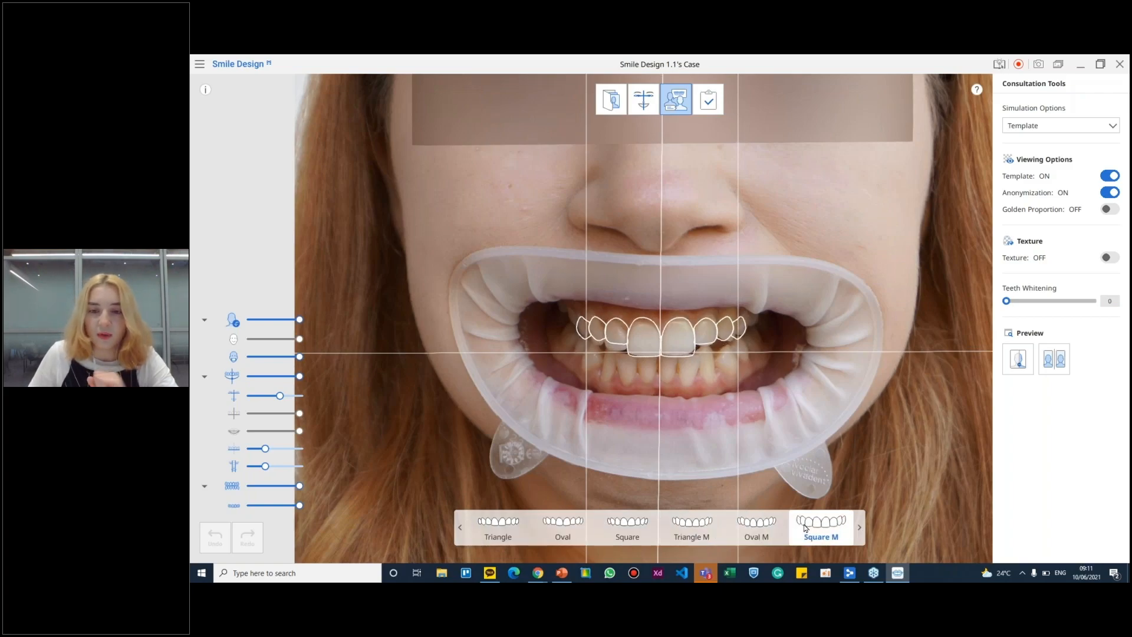
left_click(699, 536)
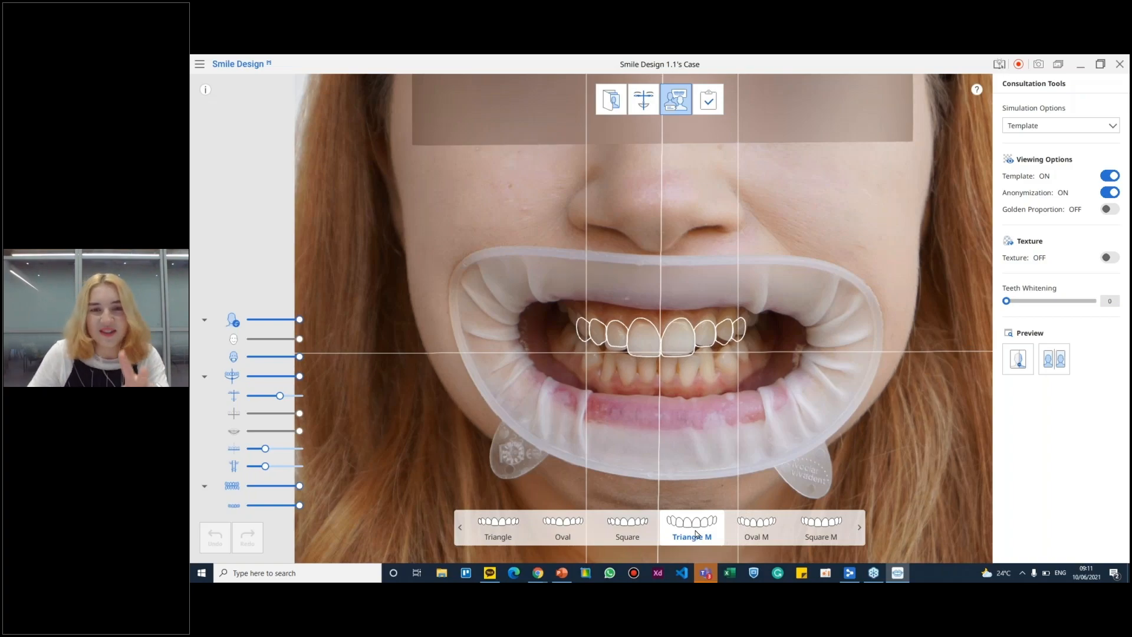
left_click(767, 546)
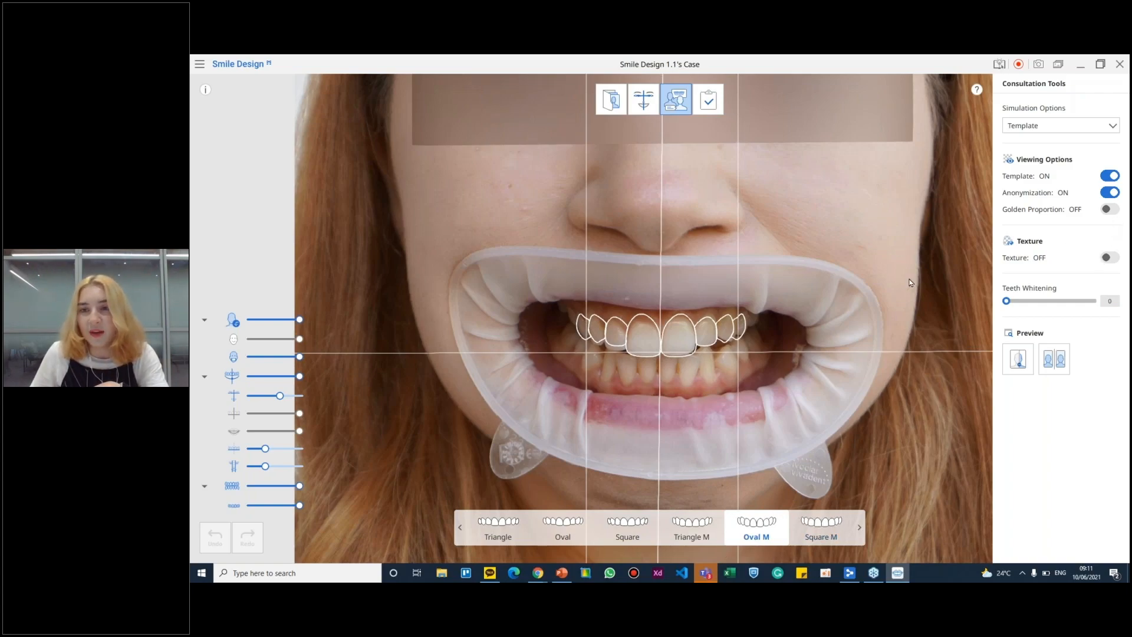
Step: Turn on the Golden Proportion guide and slightly widen the whole Oval M tooth template
left_click(1110, 209)
left_click_drag(830, 392, 287, 163)
left_click_drag(691, 340, 752, 335)
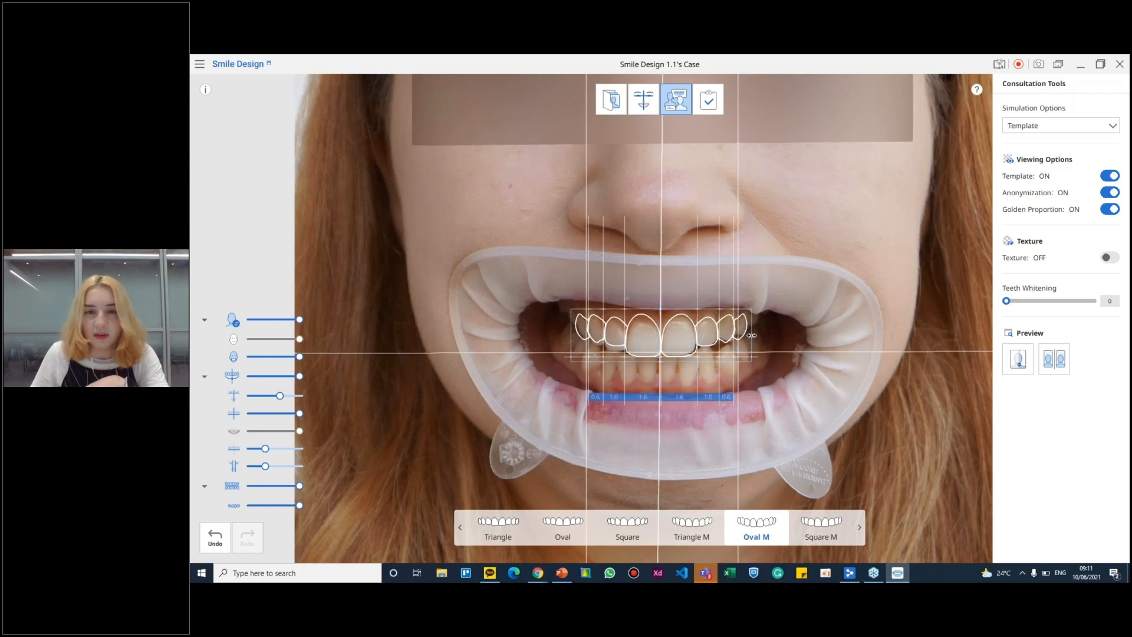
Step: Turn off the Golden Proportion guide and delete the outermost tooth outline on each side of the Oval M template
left_click(1108, 209)
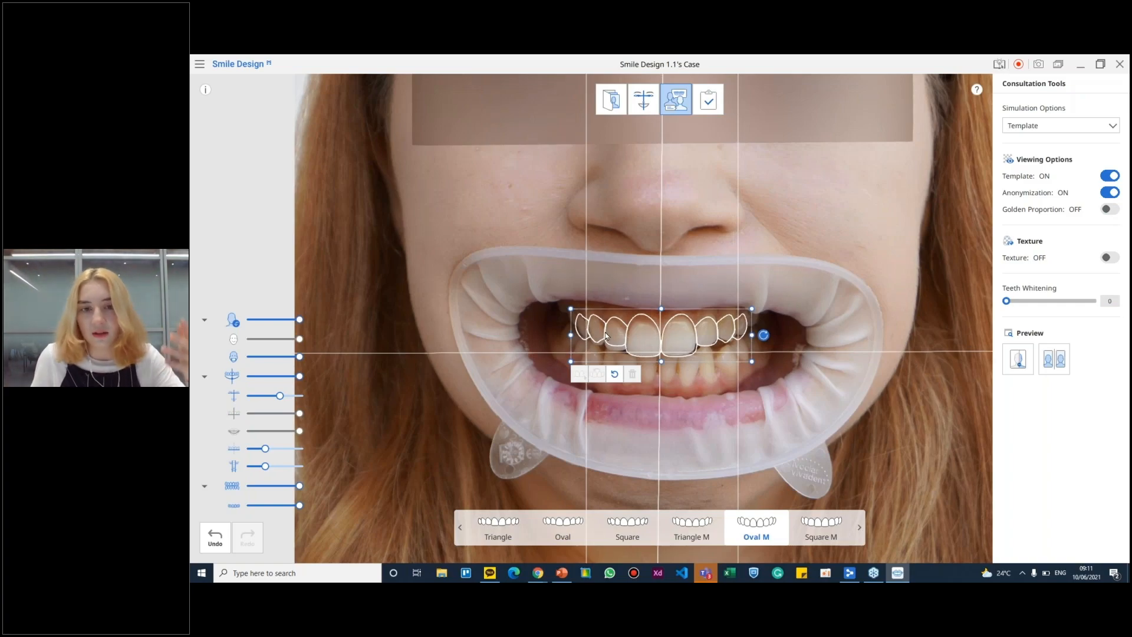
left_click(584, 327)
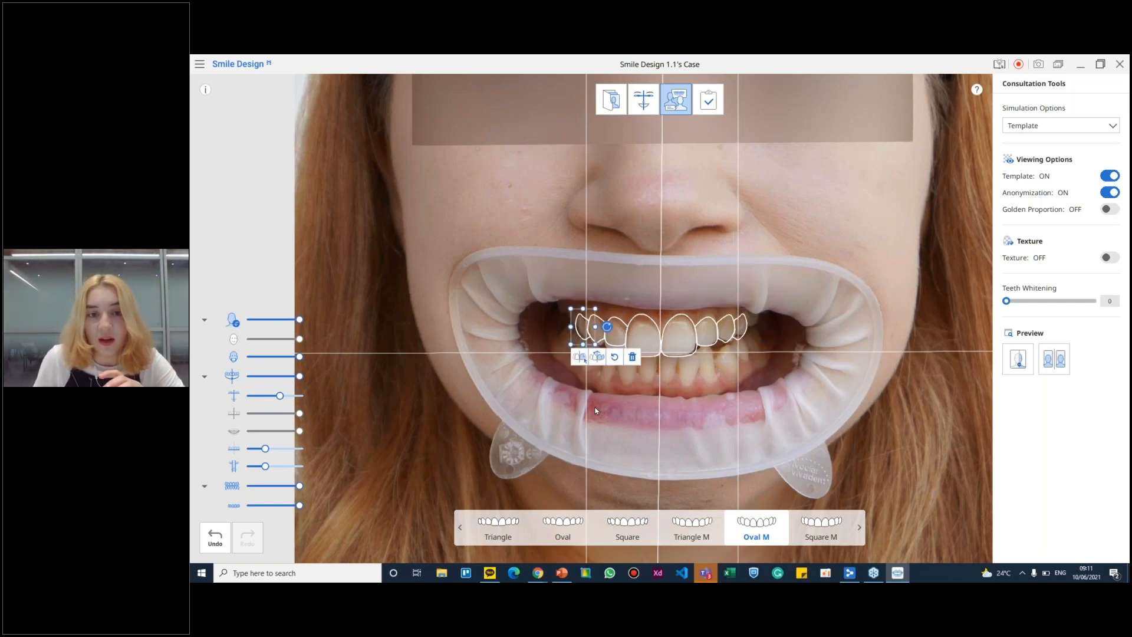
left_click(637, 364)
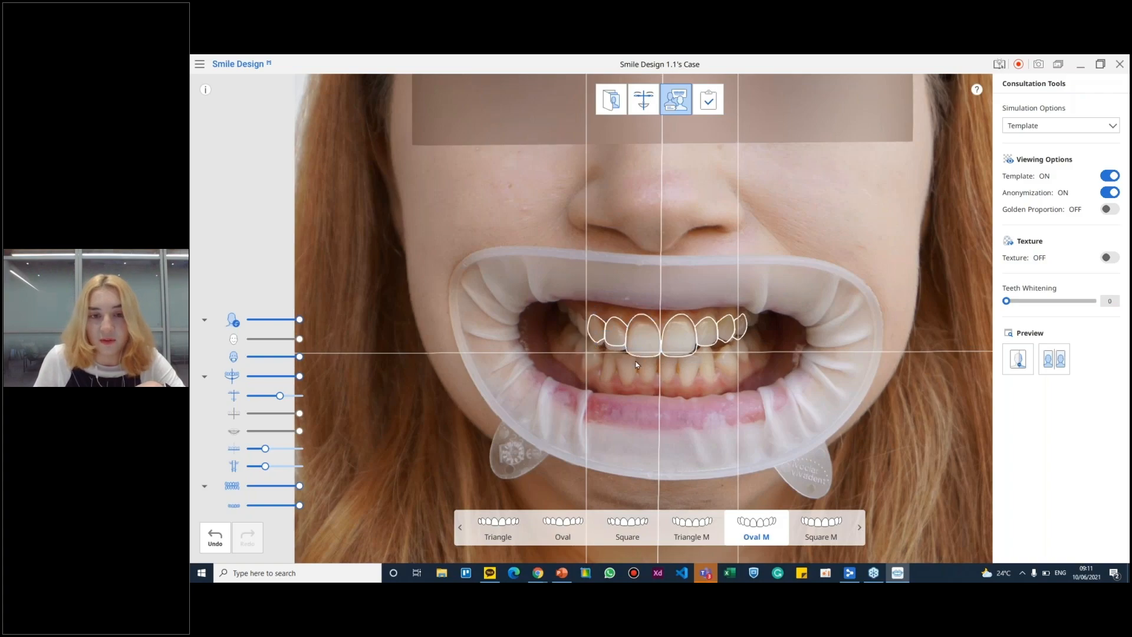
left_click(742, 328)
left_click(789, 357)
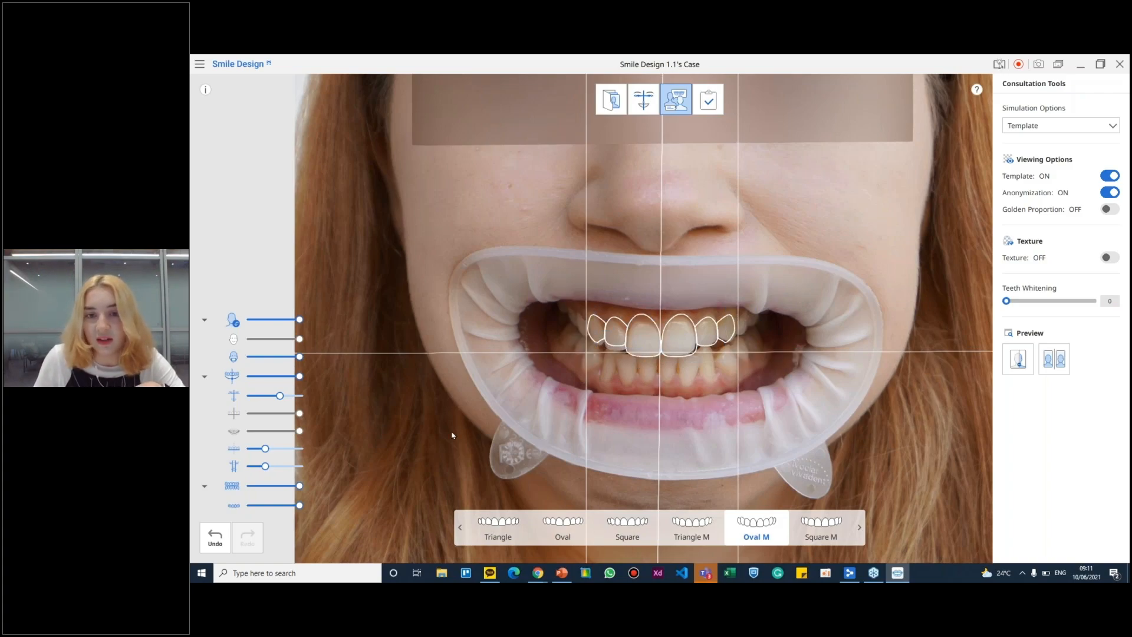
left_click_drag(822, 392, 828, 400)
left_click(838, 416)
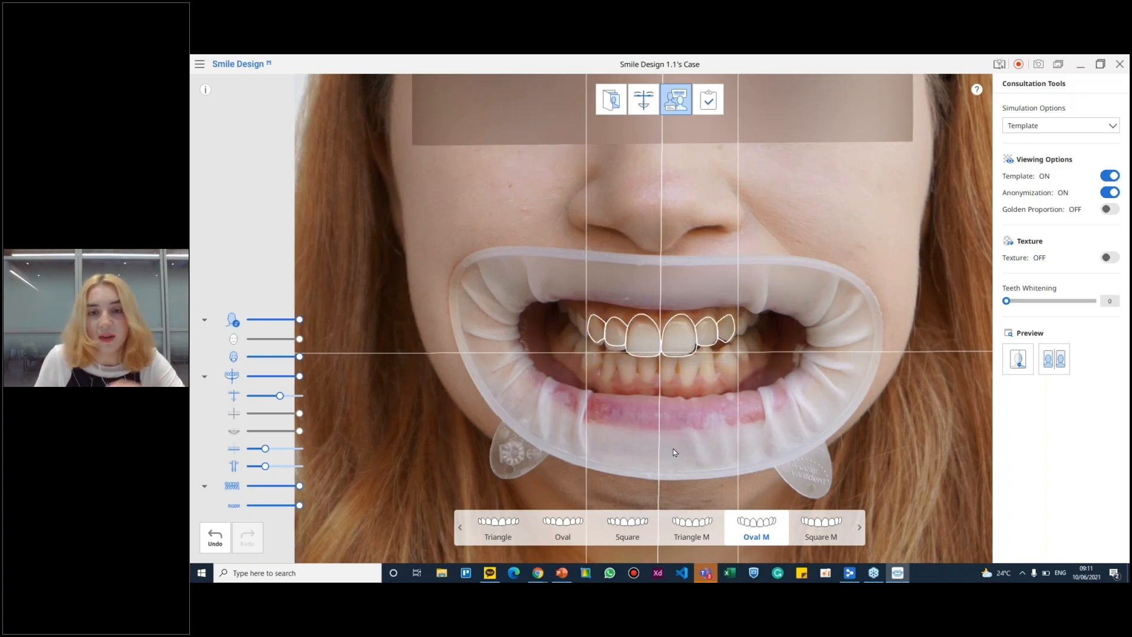
Step: Restore the Oval M template to its basic form, discarding all edits made to it
mouse_move(755, 531)
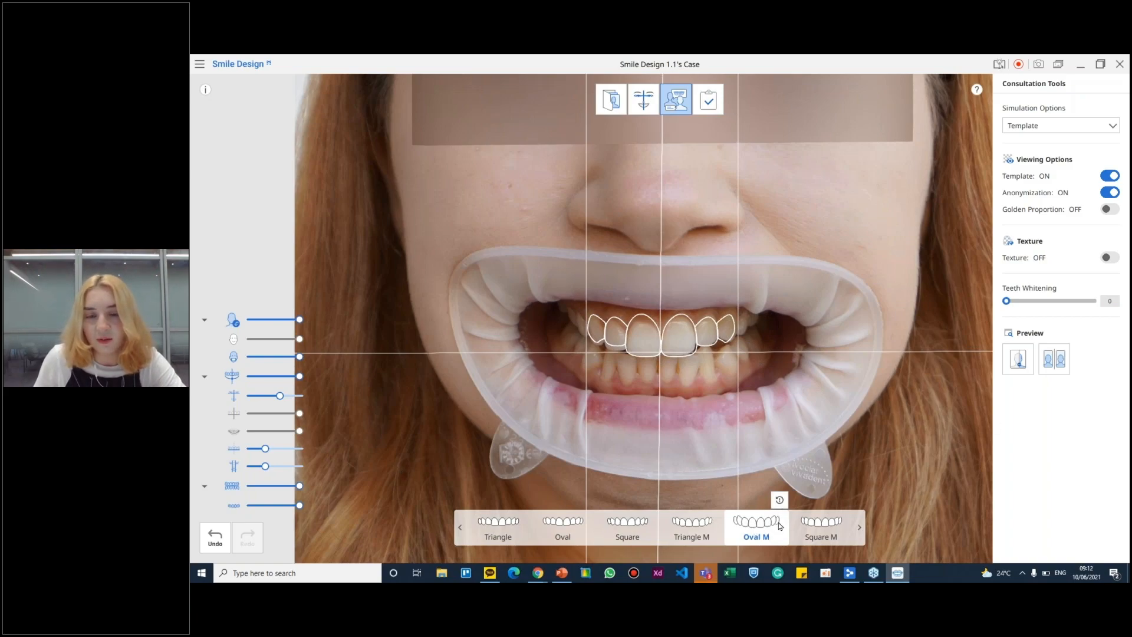
left_click(781, 500)
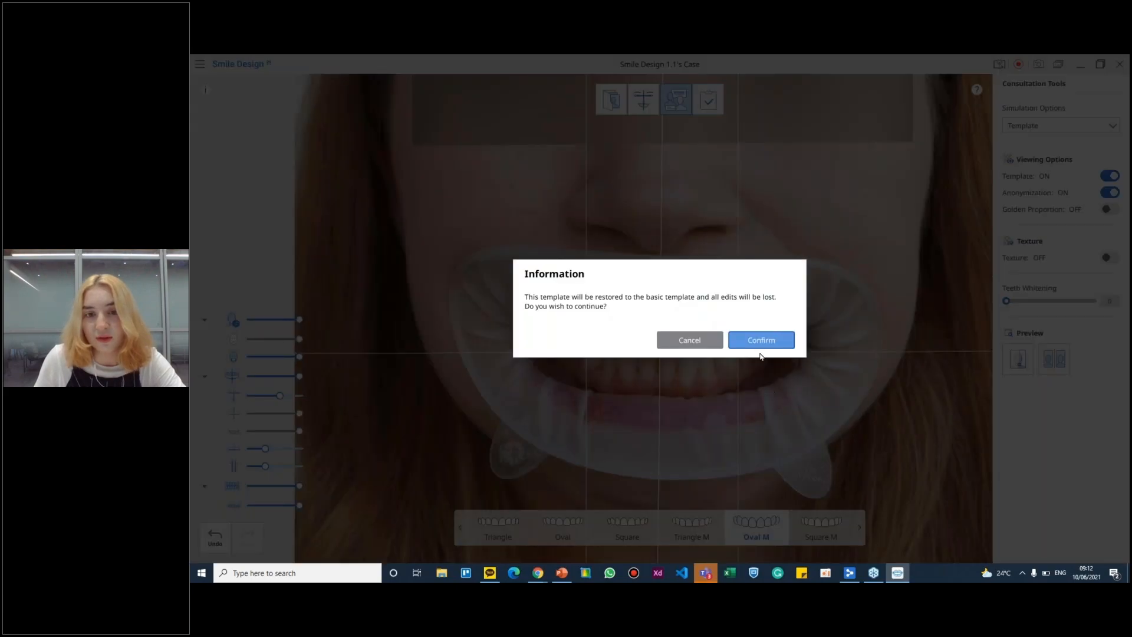
left_click(763, 339)
left_click(639, 335)
left_click(821, 423)
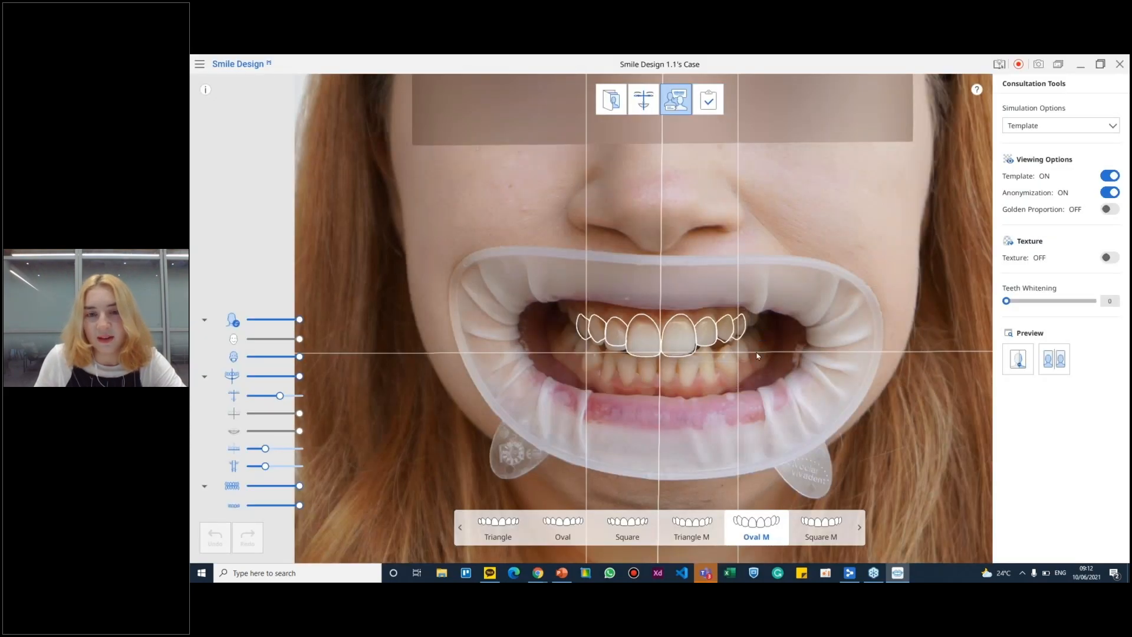
Step: Delete the outermost tooth on both sides of the restored template, keeping the six front tooth outlines
left_click(737, 328)
left_click(787, 356)
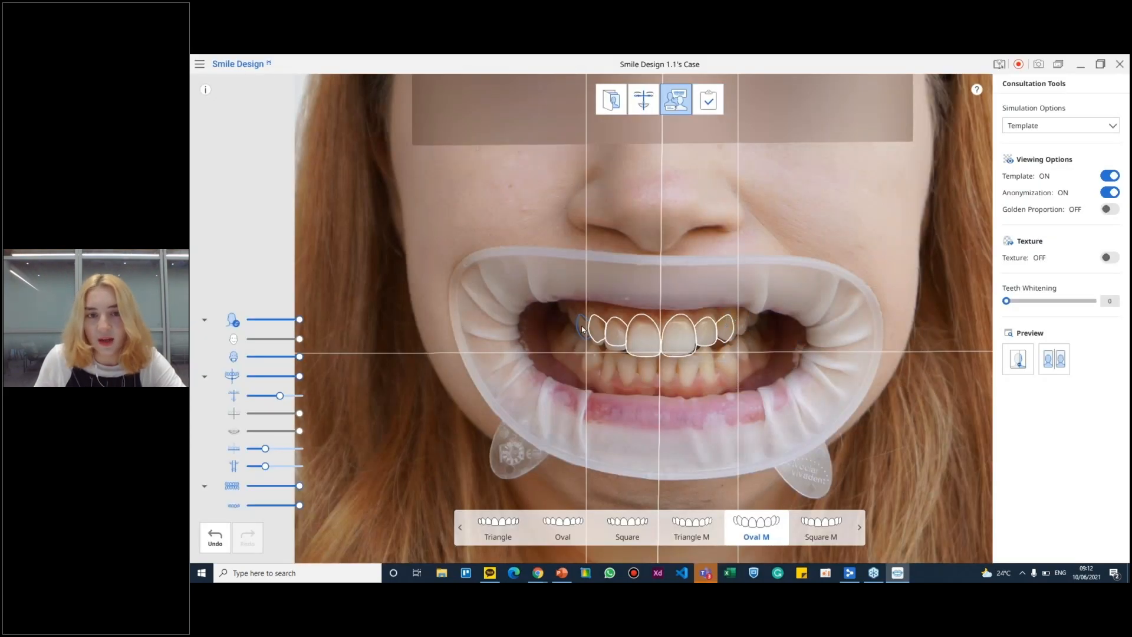
left_click(586, 328)
left_click(631, 360)
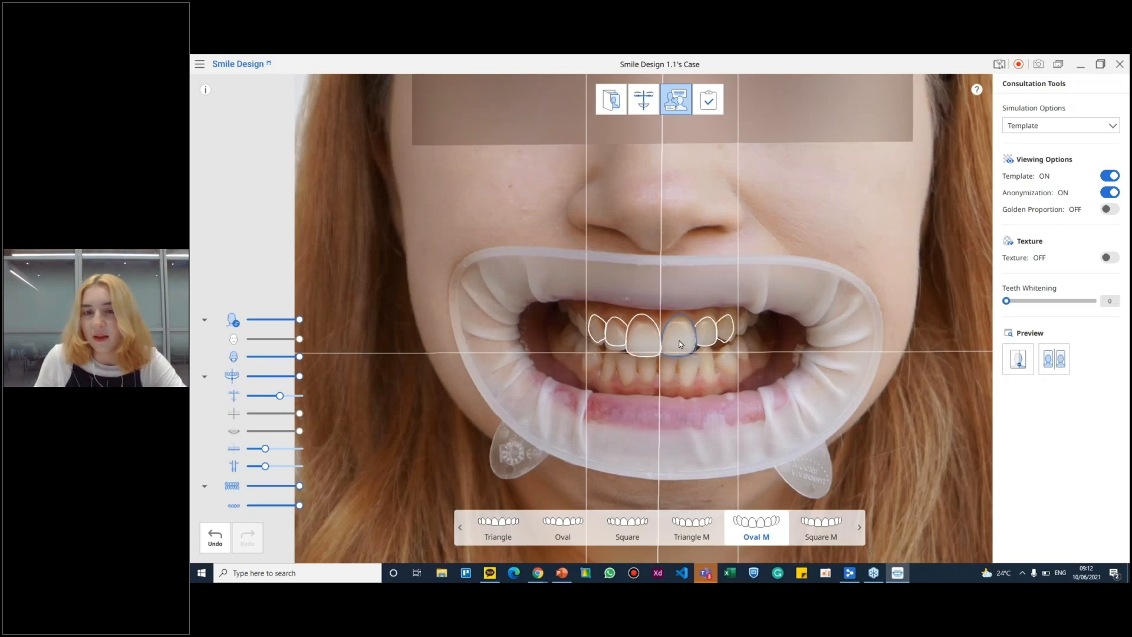
Step: Reshape the outline of the patient's left central incisor by editing its contour points and lower edge
scroll(680, 340, "up", 5)
middle_click_drag(680, 340, 710, 333)
scroll(710, 333, "up", 1)
right_click(738, 270)
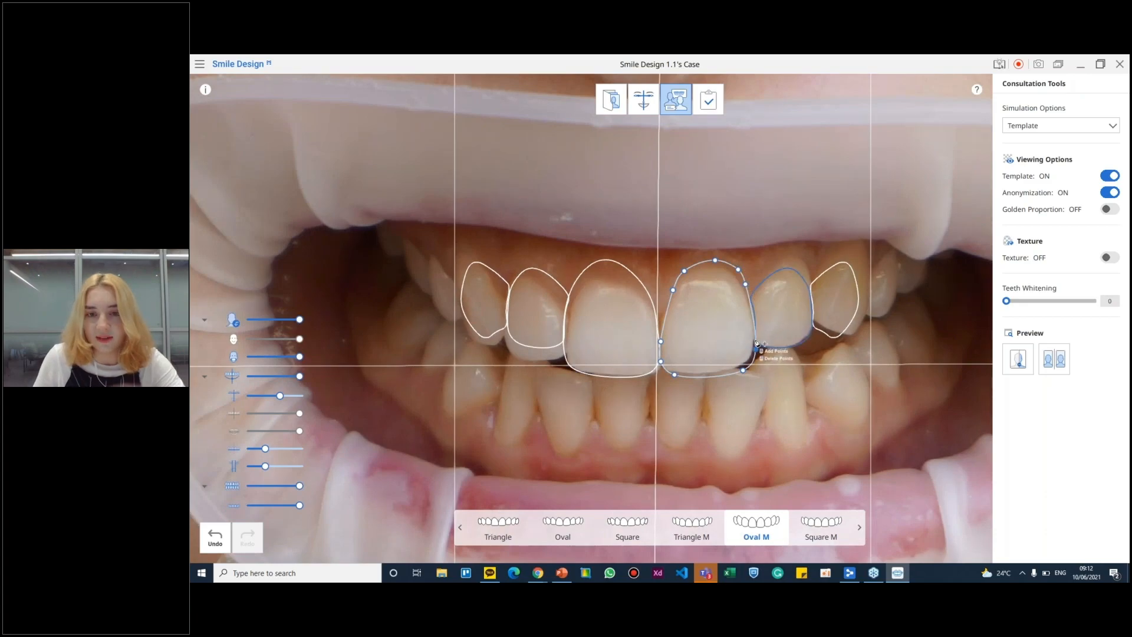
left_click_drag(724, 378, 672, 380)
Step: Raise the upper edge of the patient's right central incisor outline and copy its shape to the opposite central incisor
left_click(613, 307)
left_click_drag(624, 265, 606, 258)
left_click(607, 331)
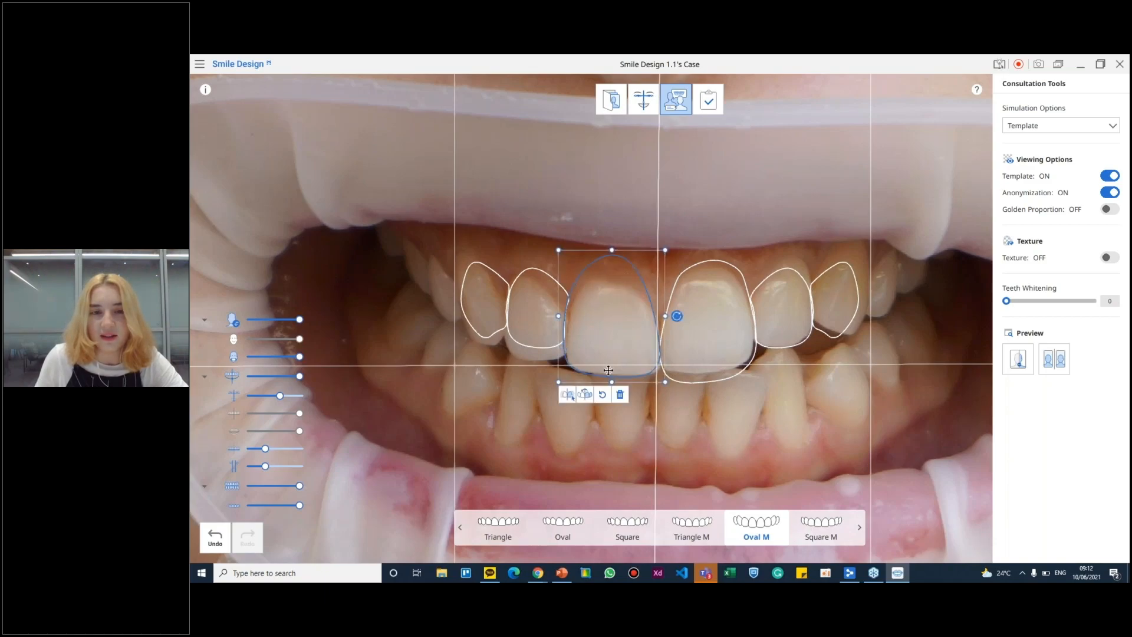
left_click(584, 397)
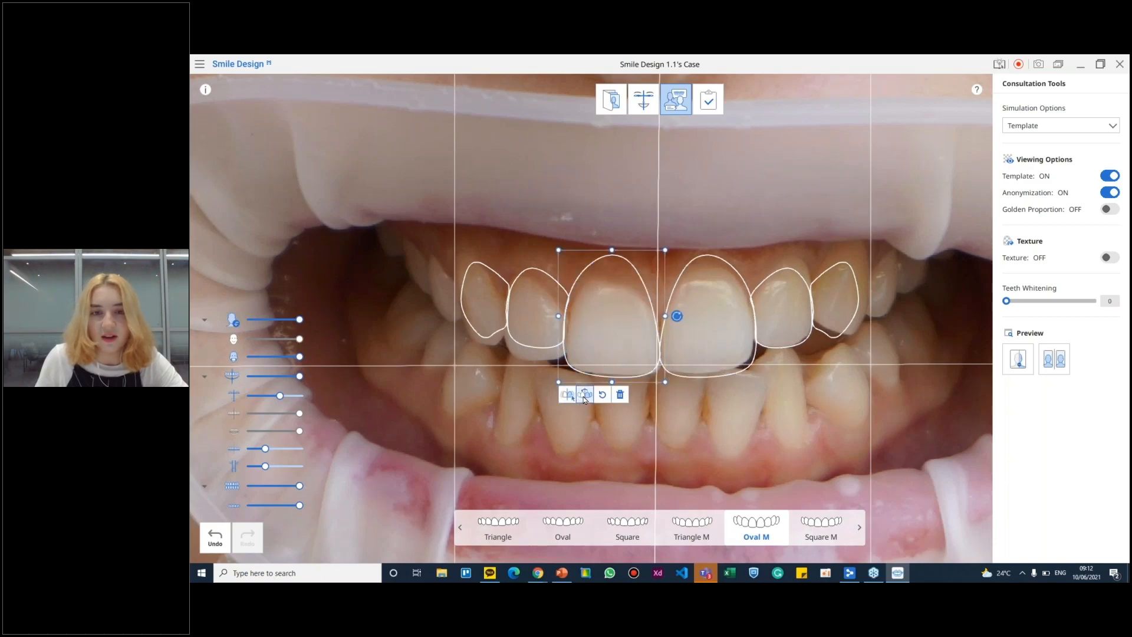
Step: Select the patient's right lateral incisor and canine outlines and enlarge them together, applying the change symmetrically to the opposite side
left_click_drag(433, 240, 545, 379)
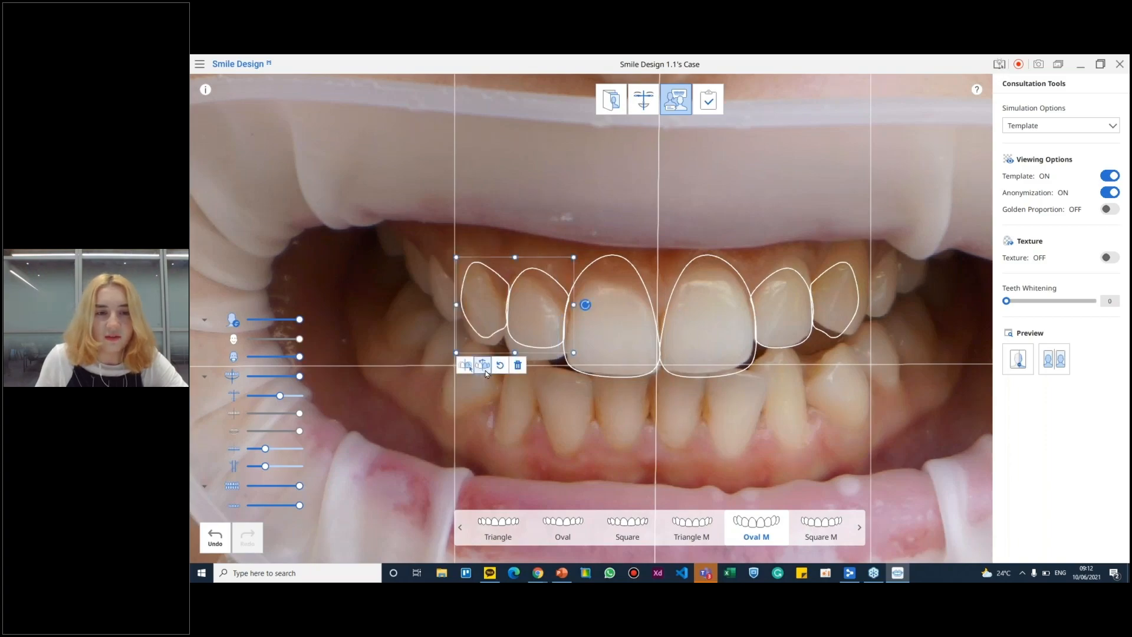
left_click(470, 368)
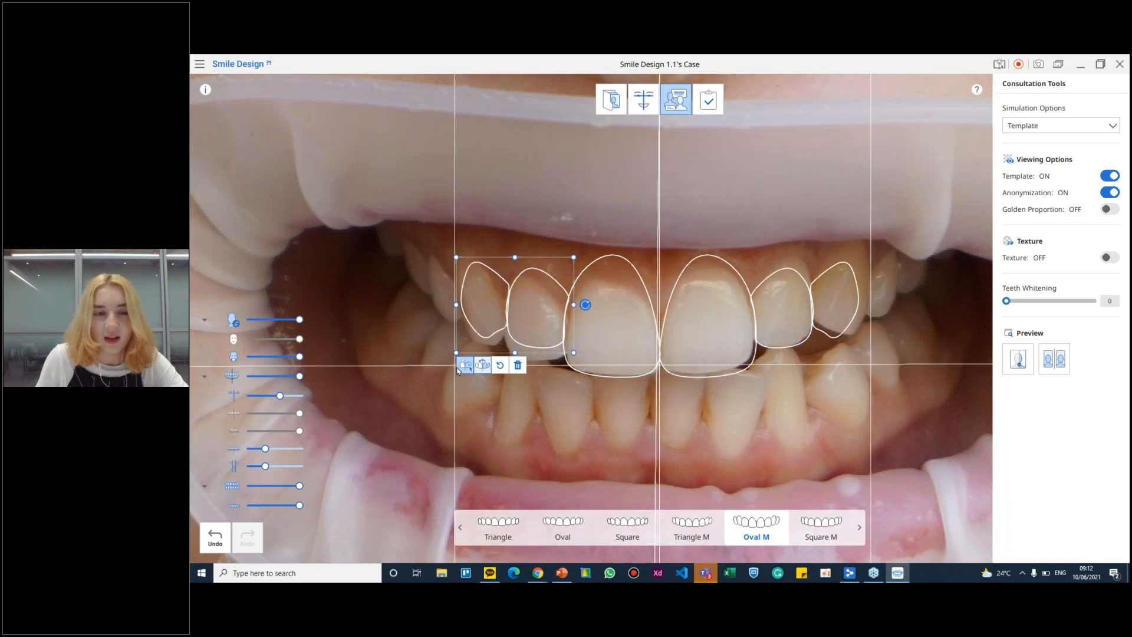
left_click_drag(404, 234, 496, 384)
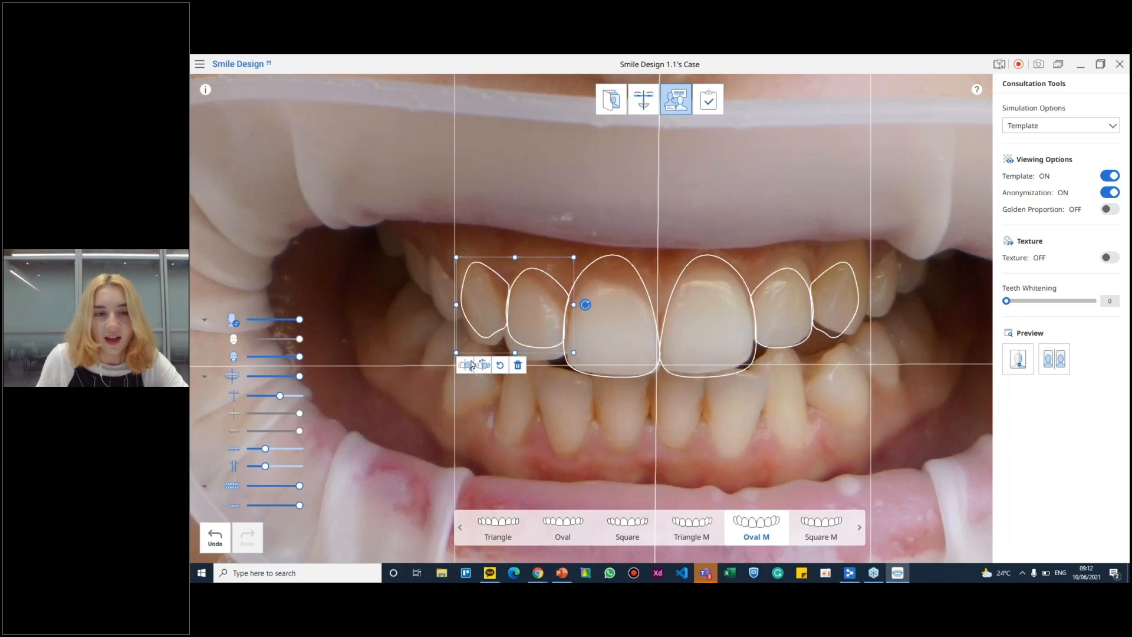
left_click(467, 361)
left_click_drag(457, 257, 455, 228)
left_click_drag(497, 299, 497, 312)
left_click(497, 440)
Step: Adjust the height of the patient's right canine outline and copy it to the opposite canine so both match
left_click(473, 283)
left_click_drag(484, 243, 485, 236)
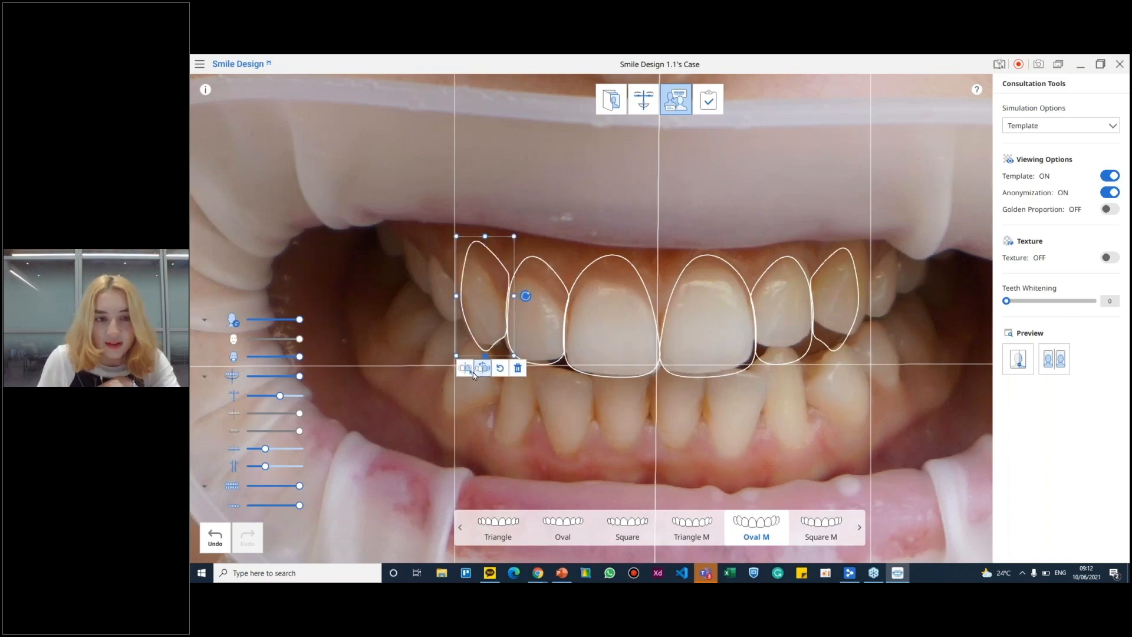
left_click(482, 373)
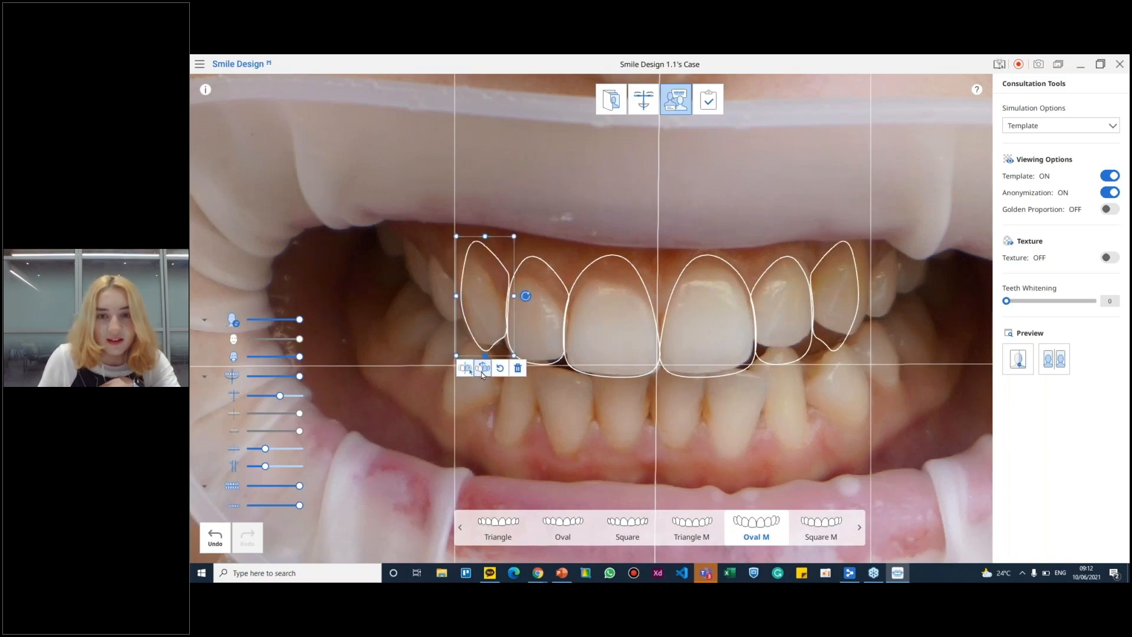
left_click_drag(484, 236, 485, 211)
left_click(483, 372)
left_click(482, 369)
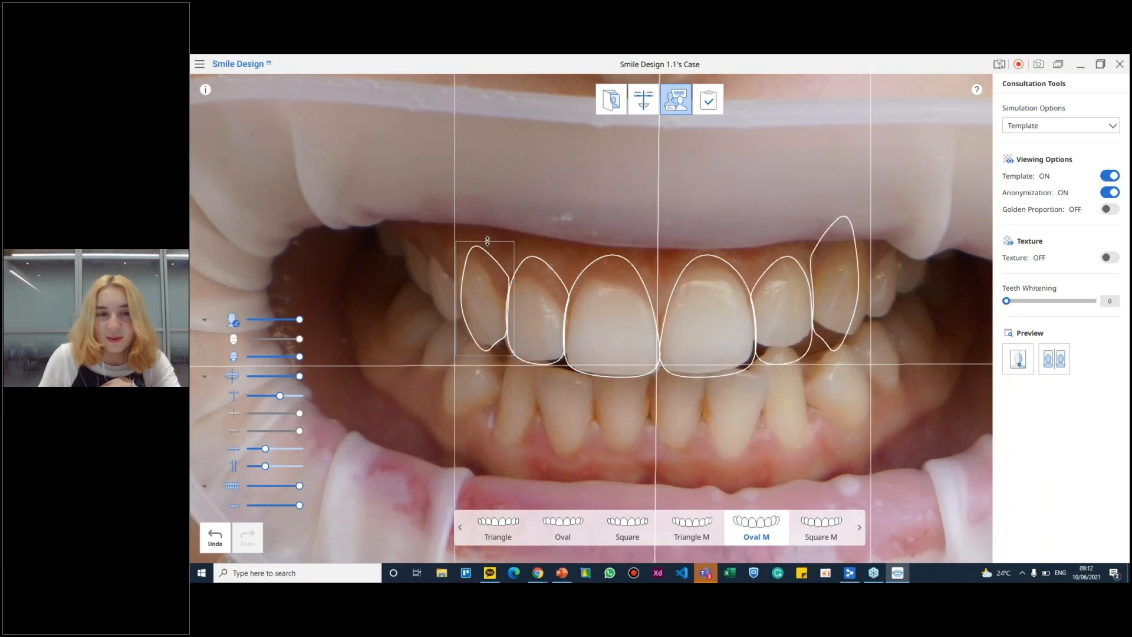
left_click(922, 438)
left_click_drag(940, 435, 427, 164)
left_click(792, 424)
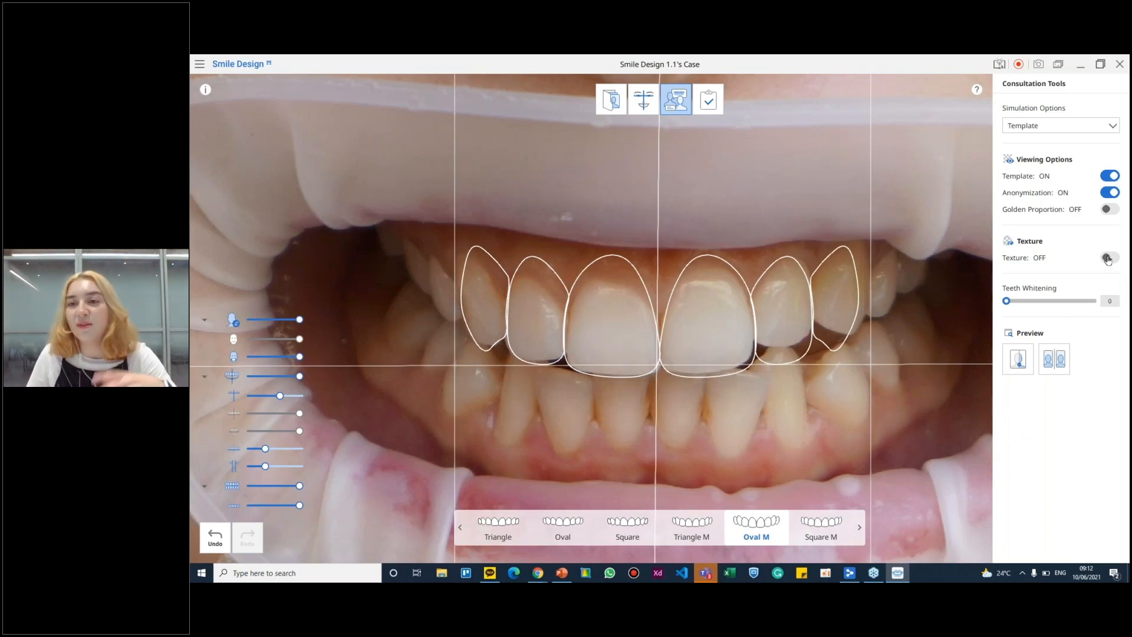
Step: Turn on the tooth texture with the Default type and set saturation to 36, highlights to 41 and brightness to 36
left_click(1108, 258)
left_click(1033, 298)
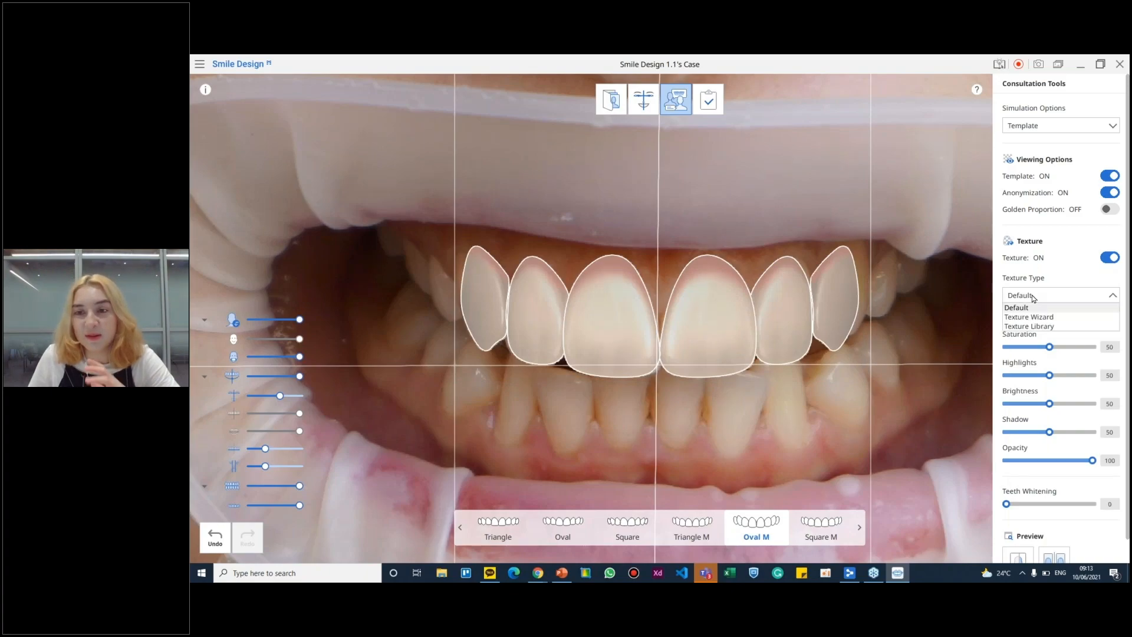
left_click(1064, 290)
left_click_drag(1049, 348, 1037, 406)
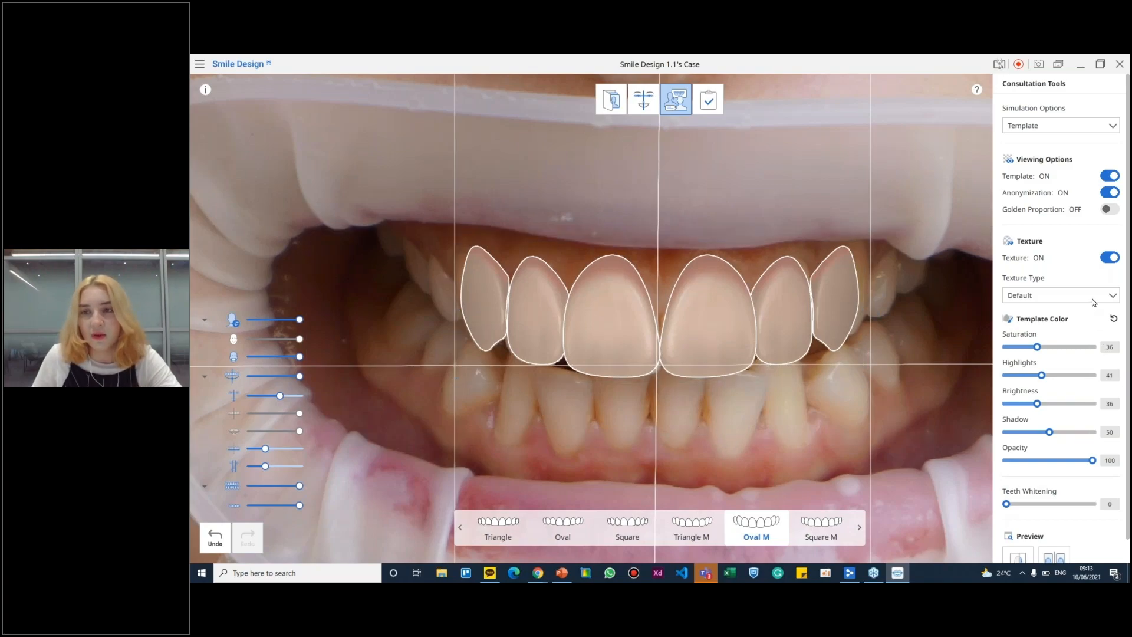
Step: Change the texture type to Texture Wizard and nudge the whole template slightly downward on the teeth
left_click(1064, 297)
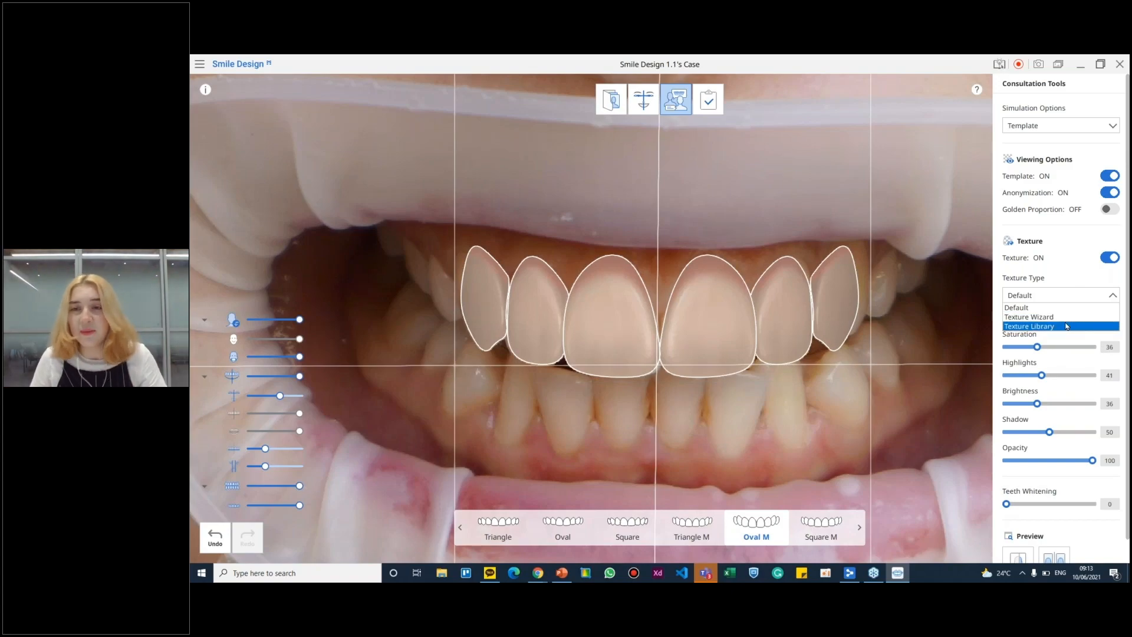
left_click(1077, 317)
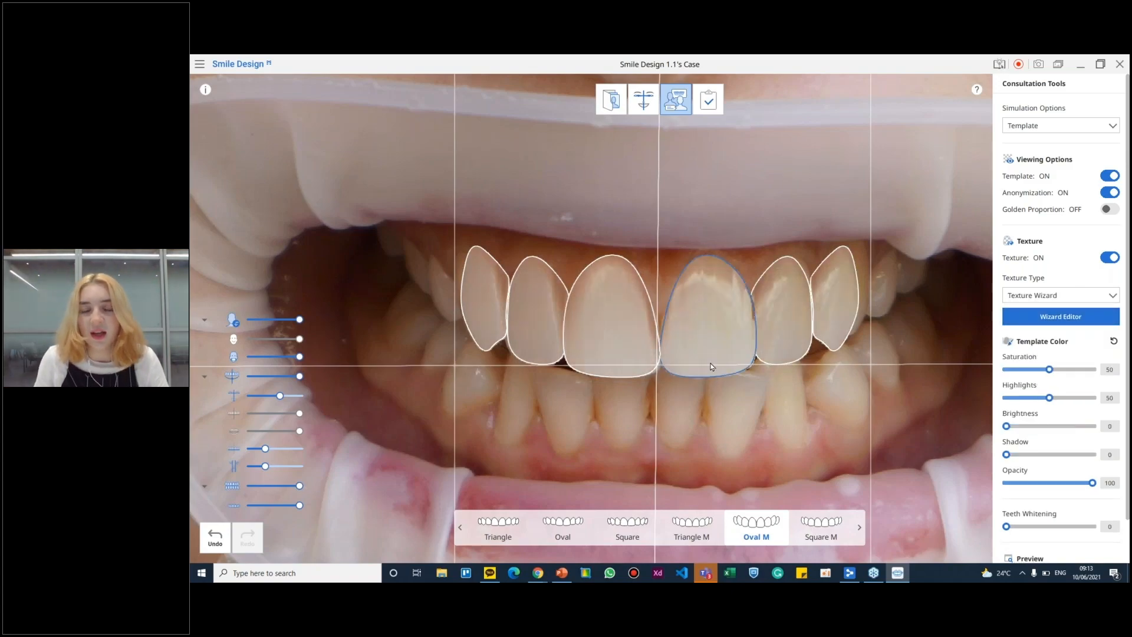
scroll(703, 363, "down", 1)
scroll(703, 363, "down", 6)
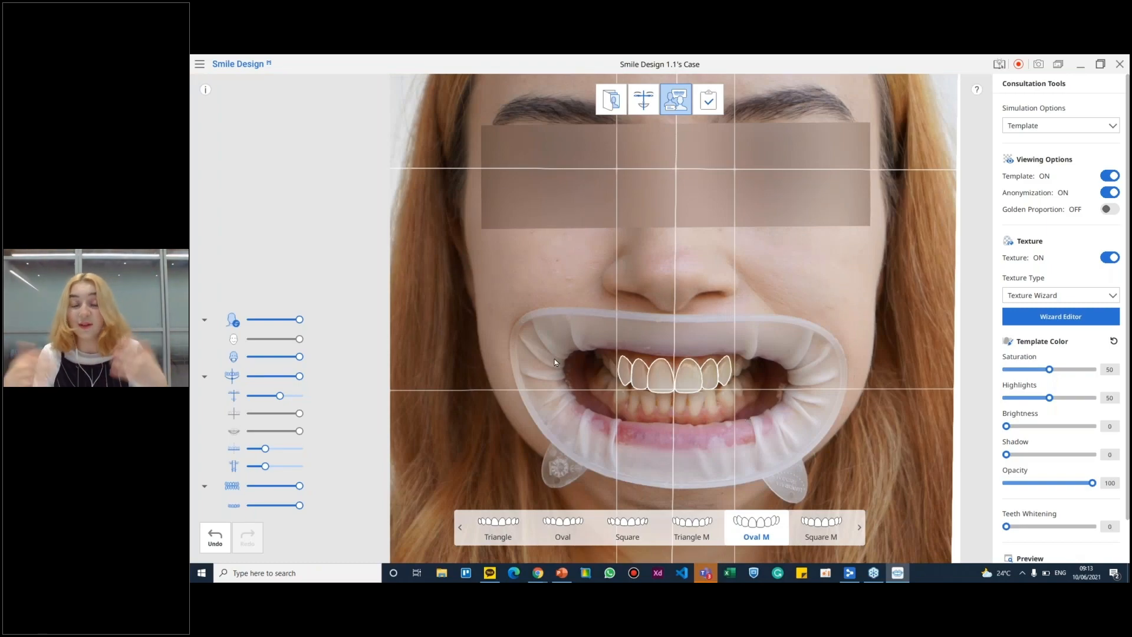
mouse_move(684, 385)
left_mouse_down()
mouse_move(678, 338)
mouse_move(684, 384)
left_mouse_up()
left_click(784, 371)
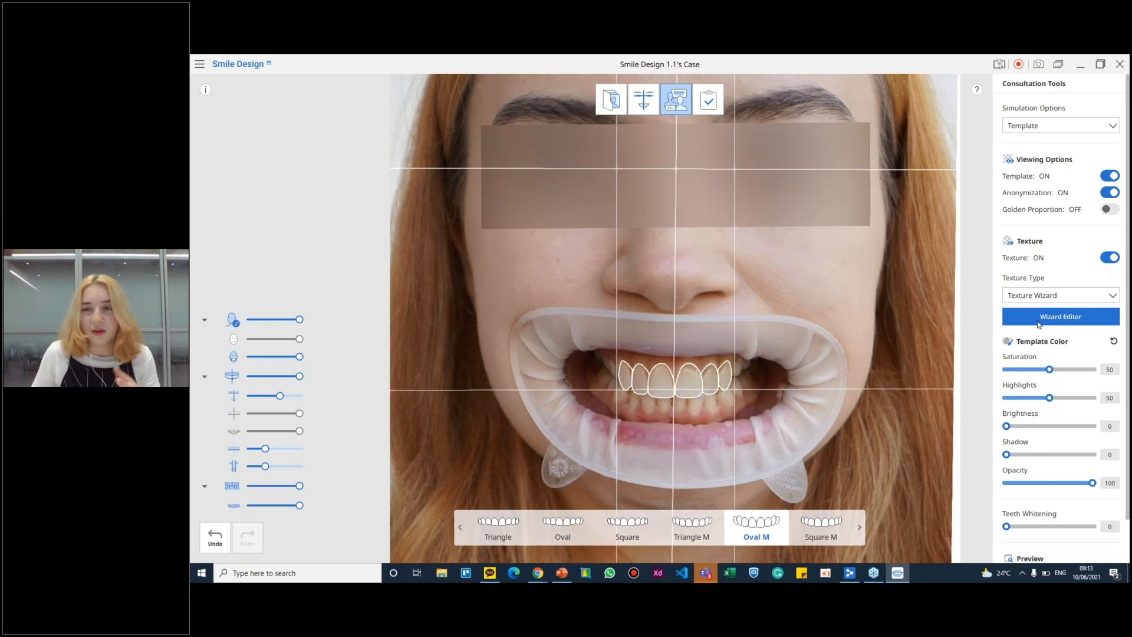
Step: Open the Wizard Editor, select all the tooth outlines and shift them together over the patient's upper teeth
left_click(1039, 324)
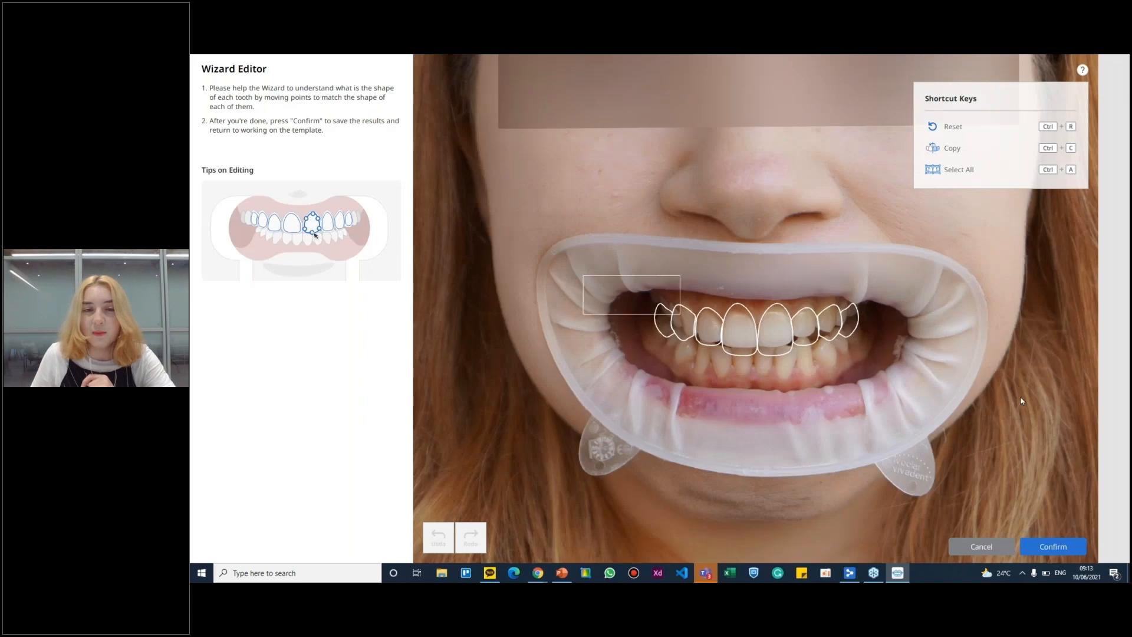
left_click_drag(583, 275, 1022, 401)
left_click_drag(757, 360, 805, 326)
left_click(936, 360)
Step: Adjust individual outlines in the Wizard Editor, from the central incisors to the patient's right first premolar, to match the real teeth
left_click(800, 324)
left_click(738, 318)
left_click_drag(739, 299, 676, 319)
left_click(703, 323)
left_click(666, 319)
left_click(704, 323)
left_click(684, 319)
left_click(665, 318)
scroll(667, 316, "up", 3)
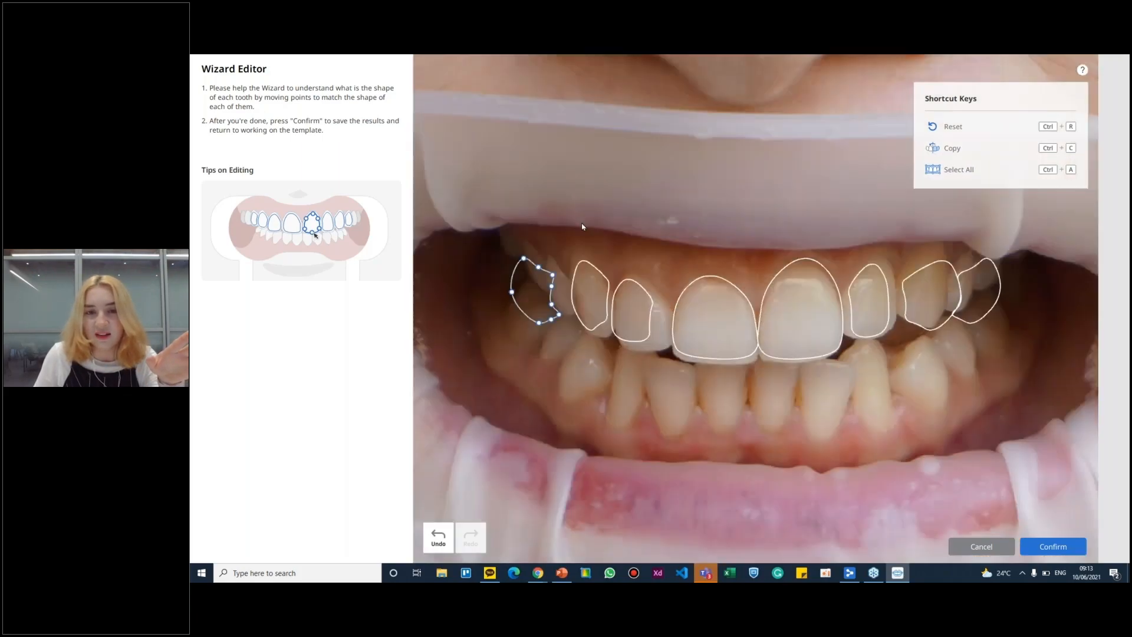
Step: Refine the first premolar, canine and lateral incisor outlines on the patient's right side to follow the tooth contours
left_click_drag(537, 290, 553, 291)
left_click_drag(522, 254, 549, 260)
left_click_drag(564, 327, 563, 318)
left_click(643, 329)
left_click_drag(642, 329, 650, 335)
Step: Fit the outlines on the patient's left side, narrowing the canine and first premolar, and confirm the wizard edits
left_click(803, 265)
left_click(868, 300)
left_click(953, 297)
left_click_drag(966, 296, 946, 296)
left_click_drag(927, 303, 931, 297)
left_click(983, 301)
left_click_drag(1005, 291, 961, 299)
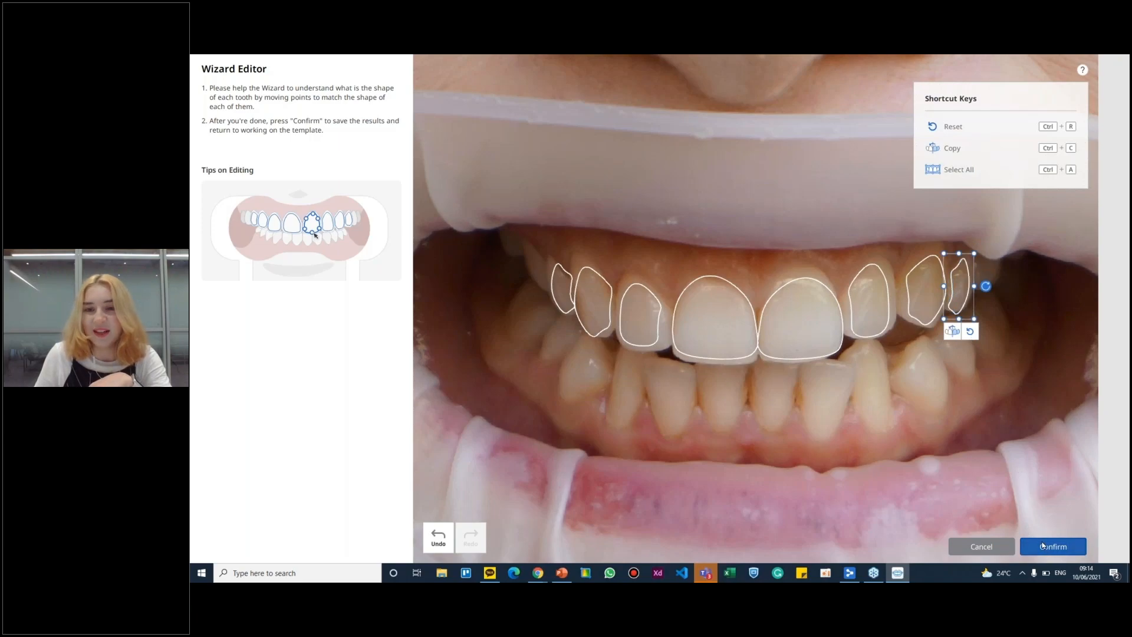
left_click(1043, 546)
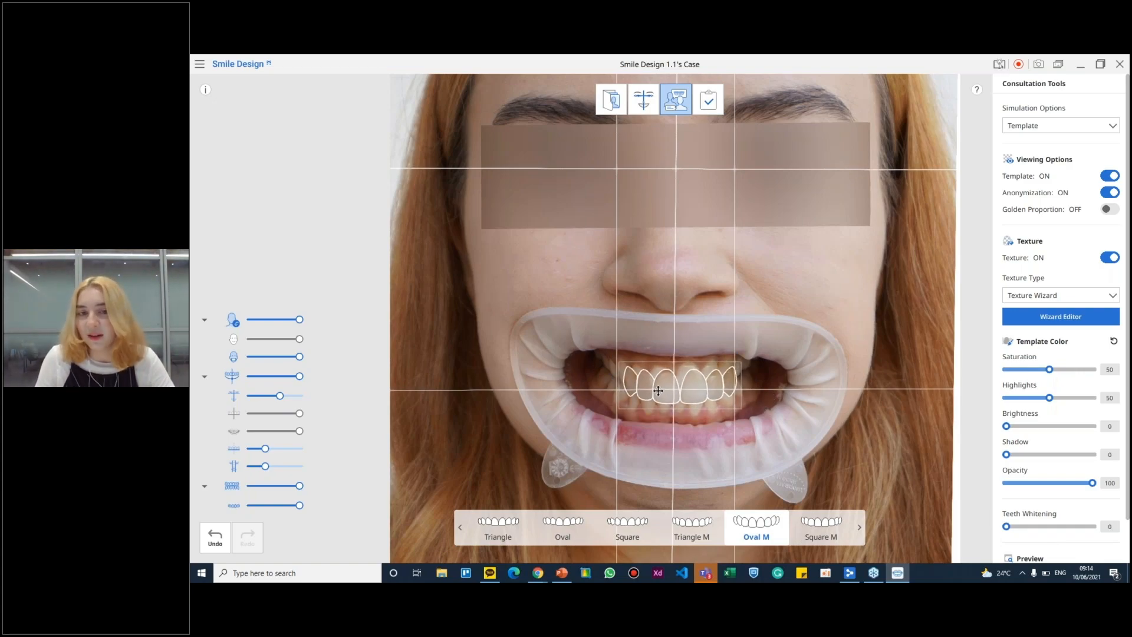
Step: Move the whole tooth template slightly upward to align it with the upper teeth and deselect it
left_click_drag(656, 383, 659, 379)
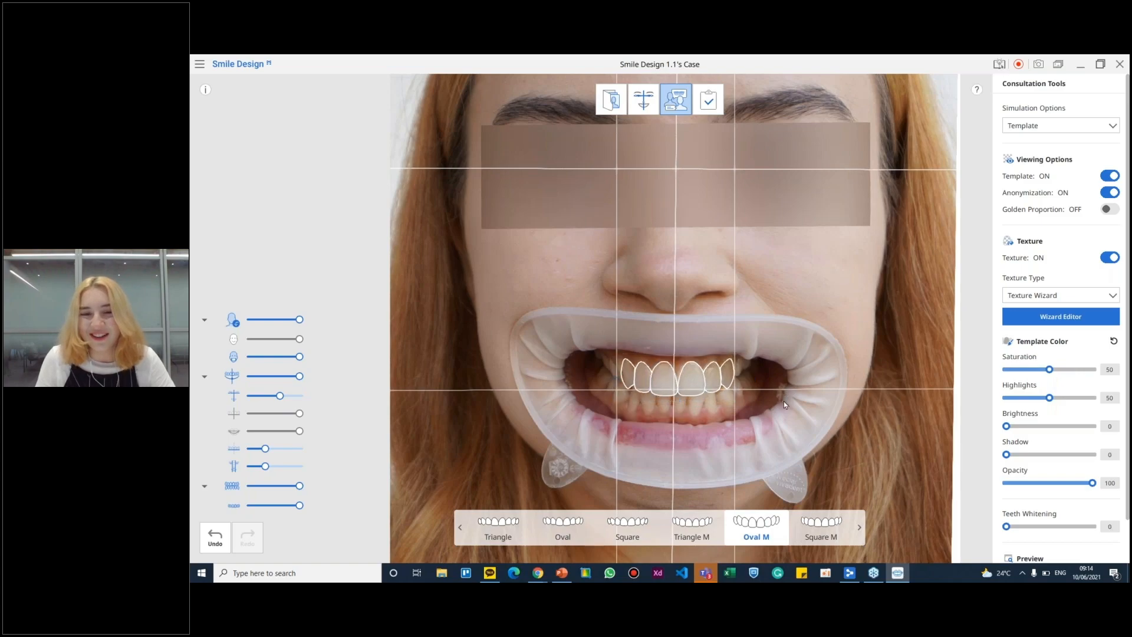
left_click(921, 465)
scroll(664, 454, "down", 4)
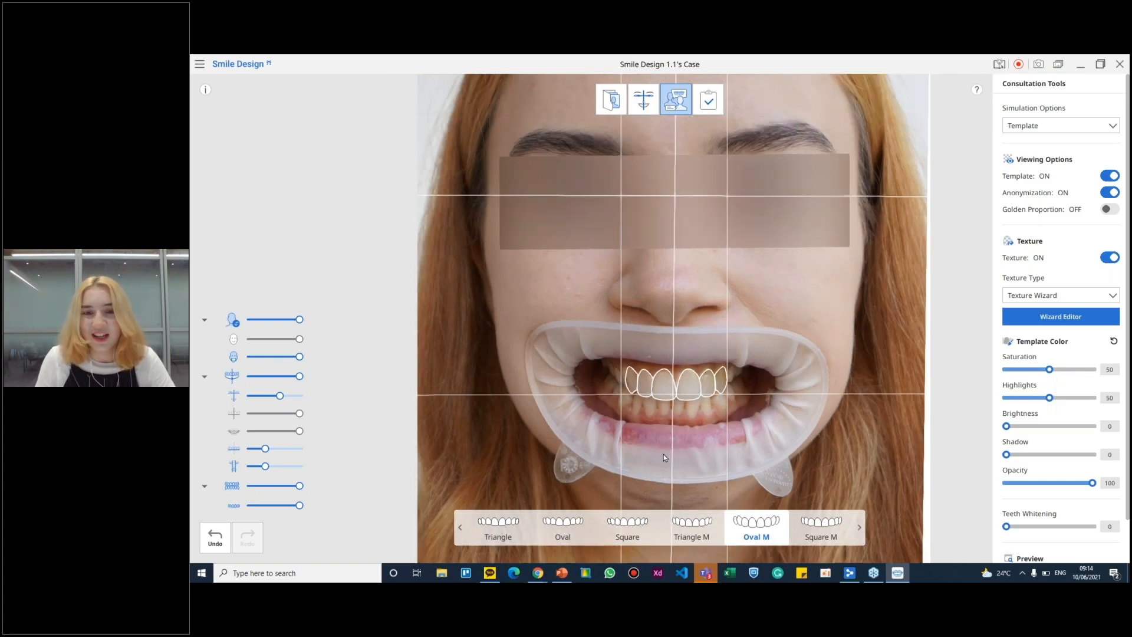
Step: Set the template color to saturation 43, highlights 48, brightness 13 and shadow 15
scroll(668, 452, "up", 3)
left_click_drag(1006, 426, 1019, 455)
left_click_drag(1050, 369, 1048, 398)
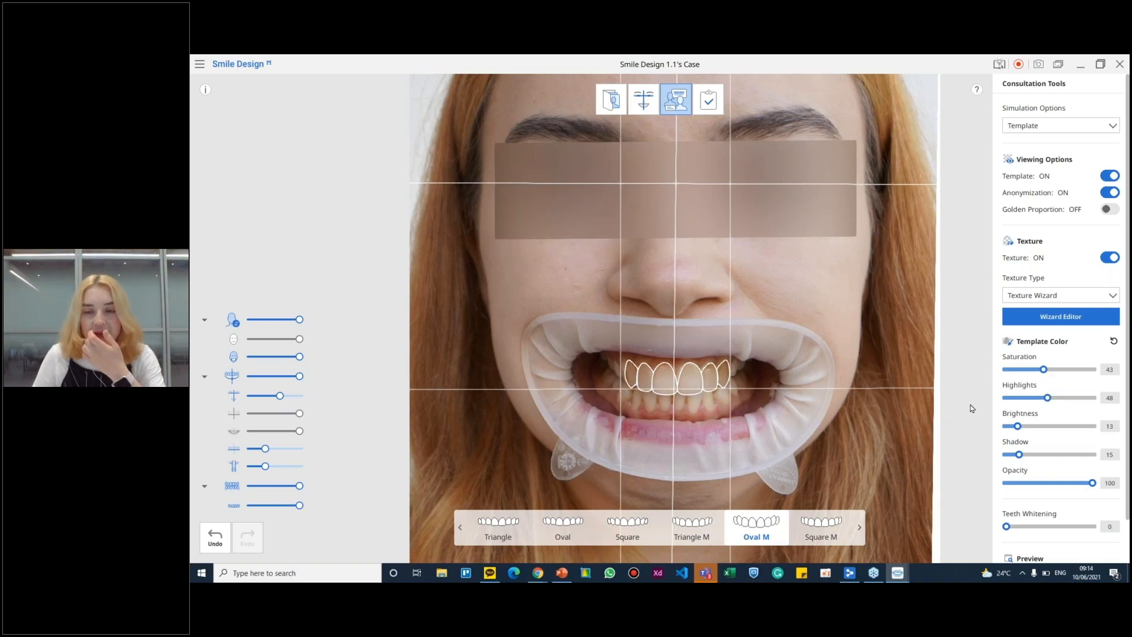
Step: Examine the original and template smiles side by side in the comparison preview and close it
left_click(1029, 559)
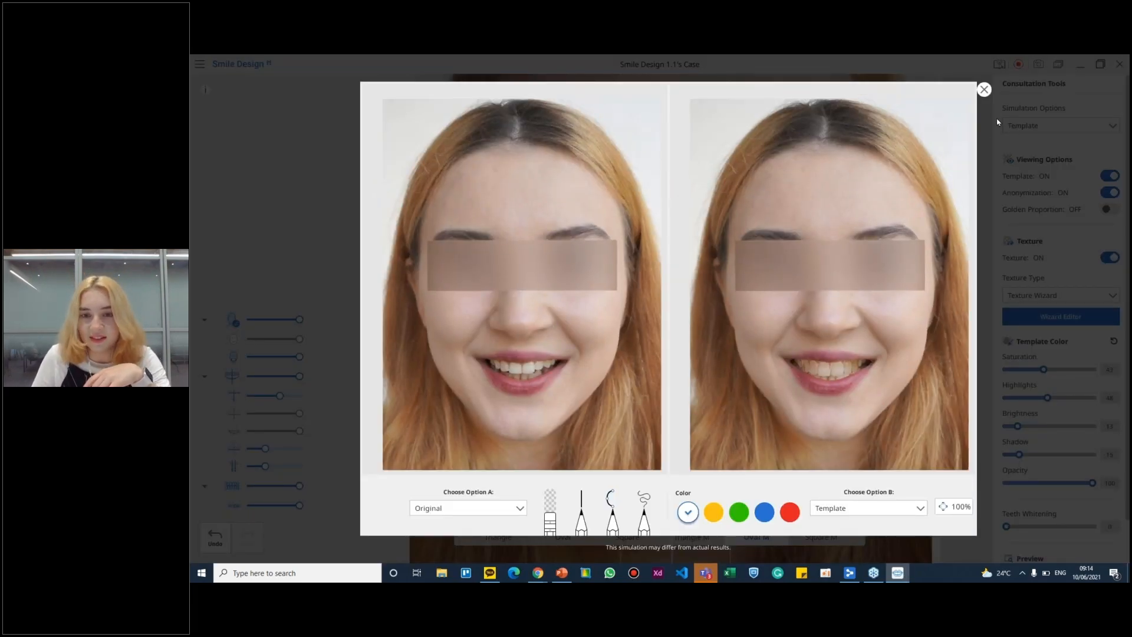
left_click(985, 90)
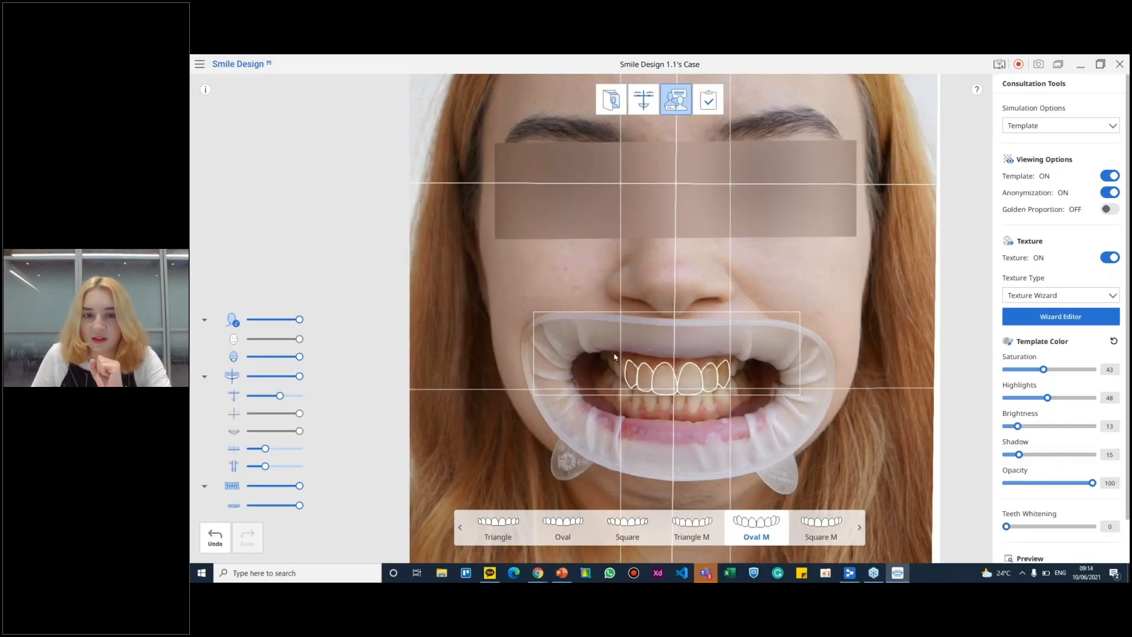
Step: Set the template color to highlights 39 and brightness 30, then apply the Square template and shift it slightly over the upper teeth
left_click_drag(1048, 398, 1033, 429)
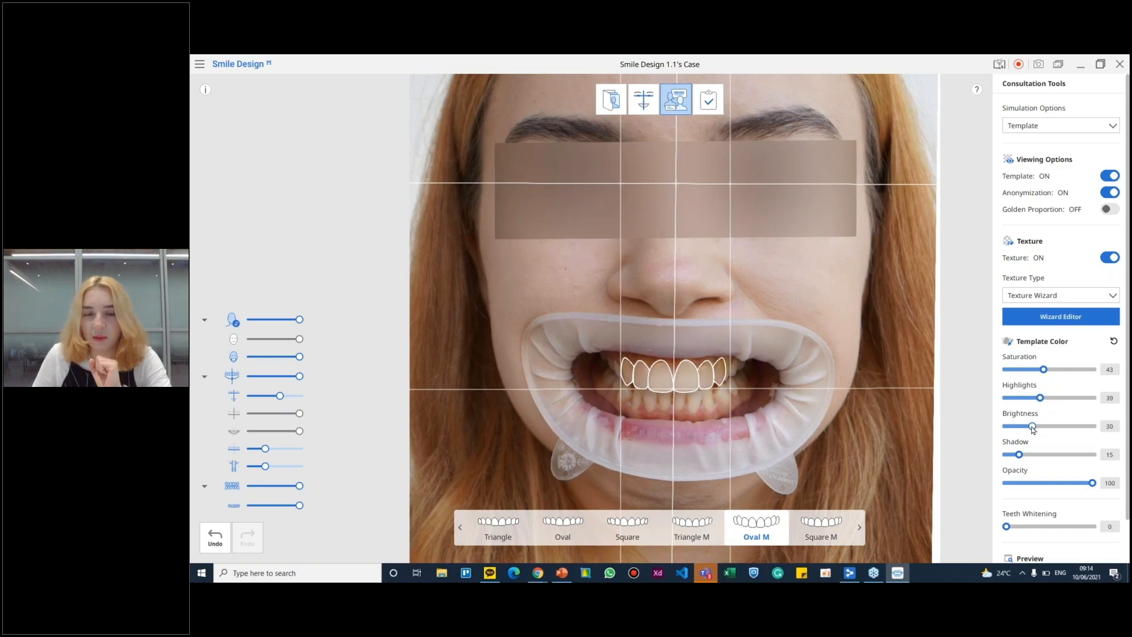
left_click(691, 529)
left_click(622, 535)
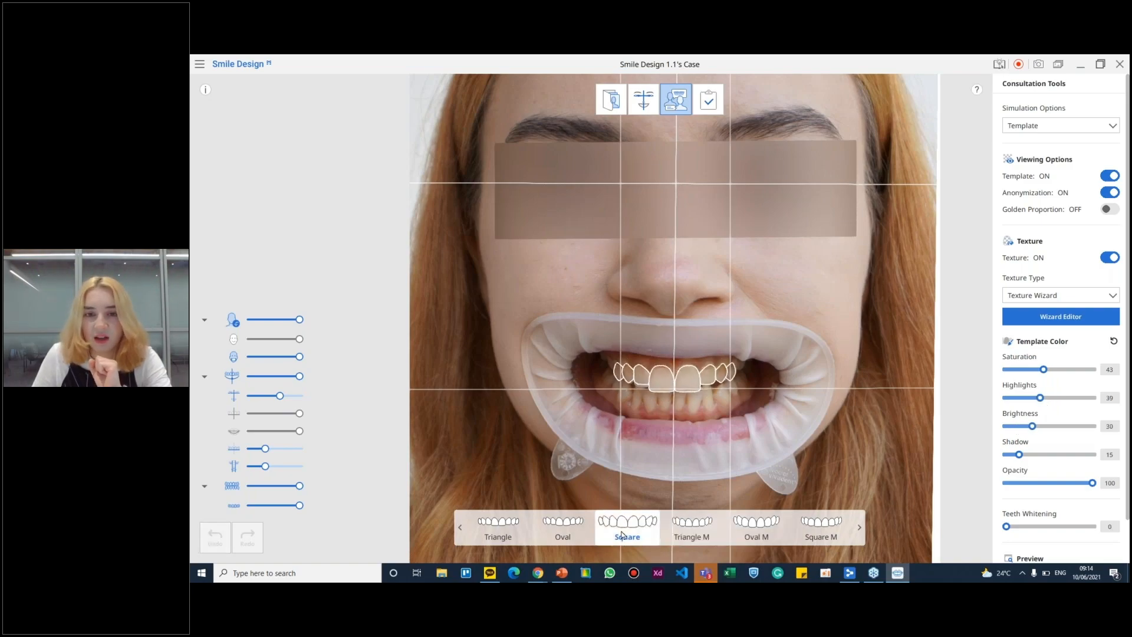
left_click_drag(676, 354, 677, 377)
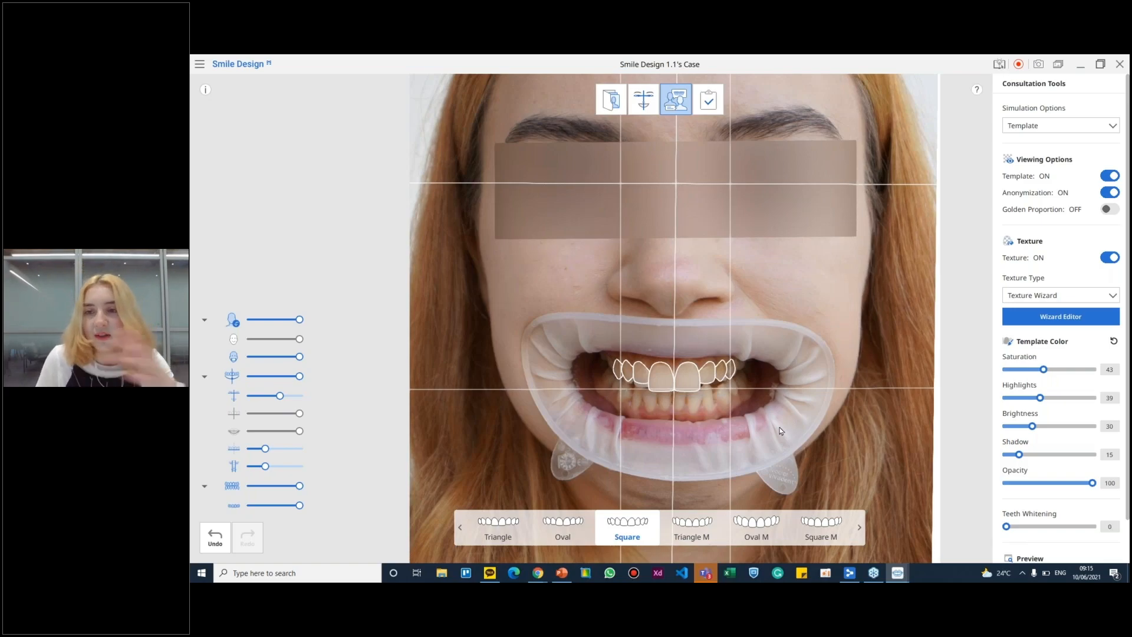
Step: Compare the original and Square template smiles in the side-by-side preview, dismissing the shortcut list between the two viewings
left_click(1030, 559)
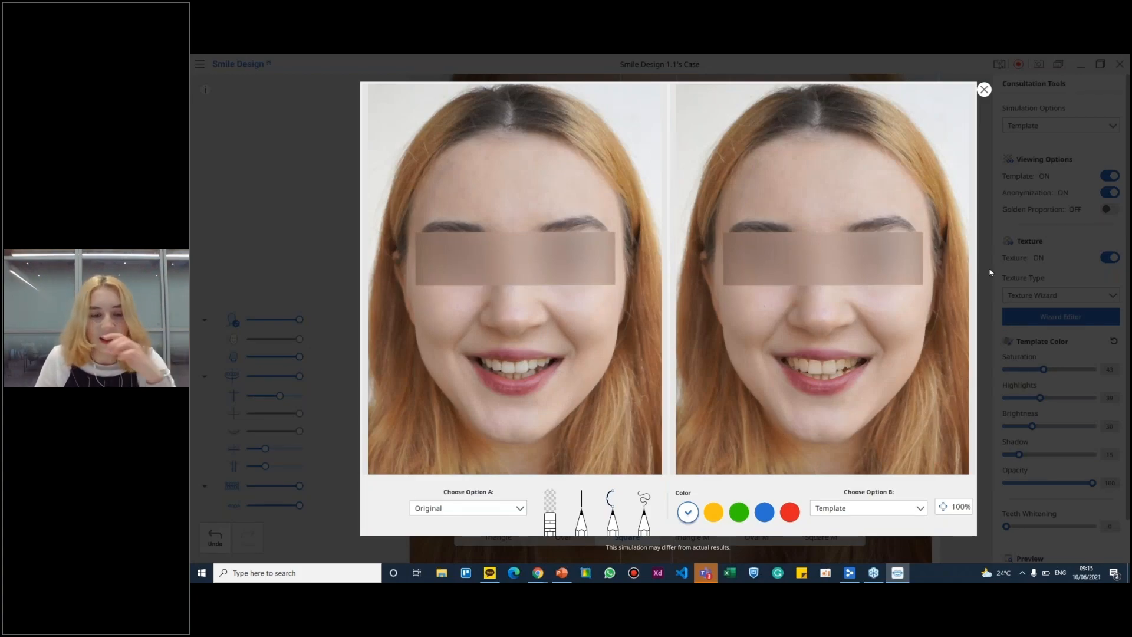
left_click(984, 89)
scroll(1059, 515, "down", 2)
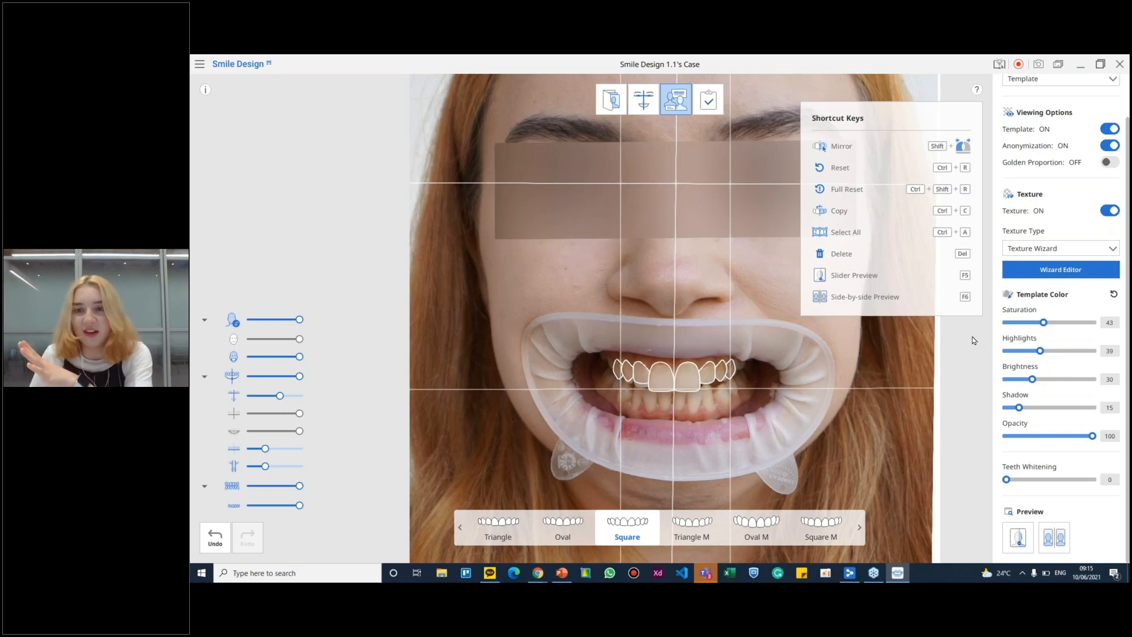
left_click(979, 93)
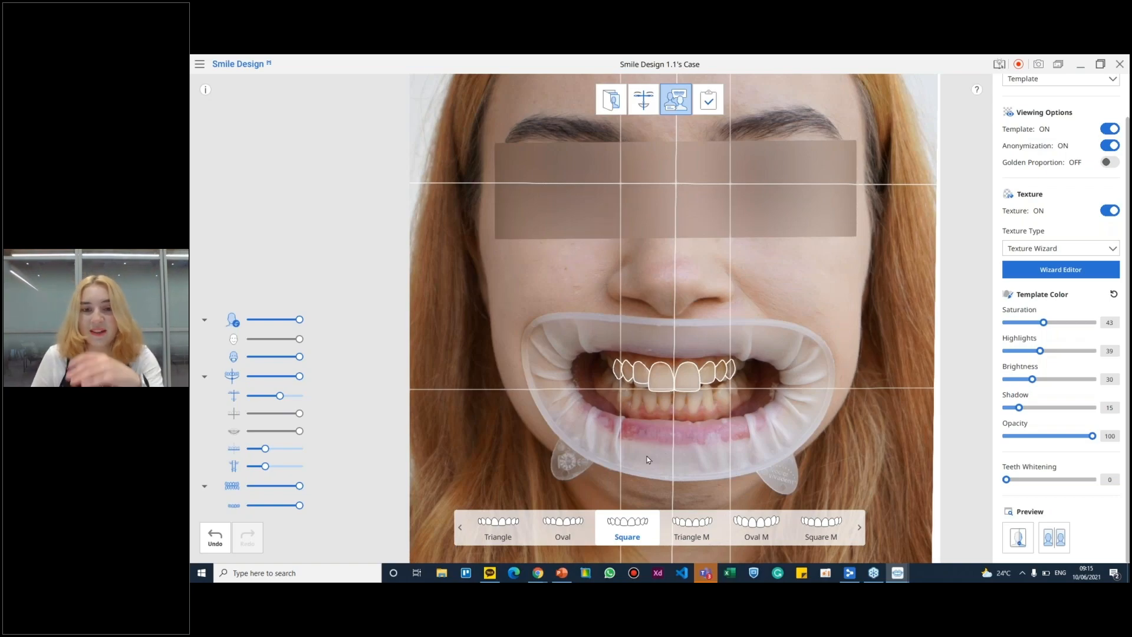
left_click(1058, 534)
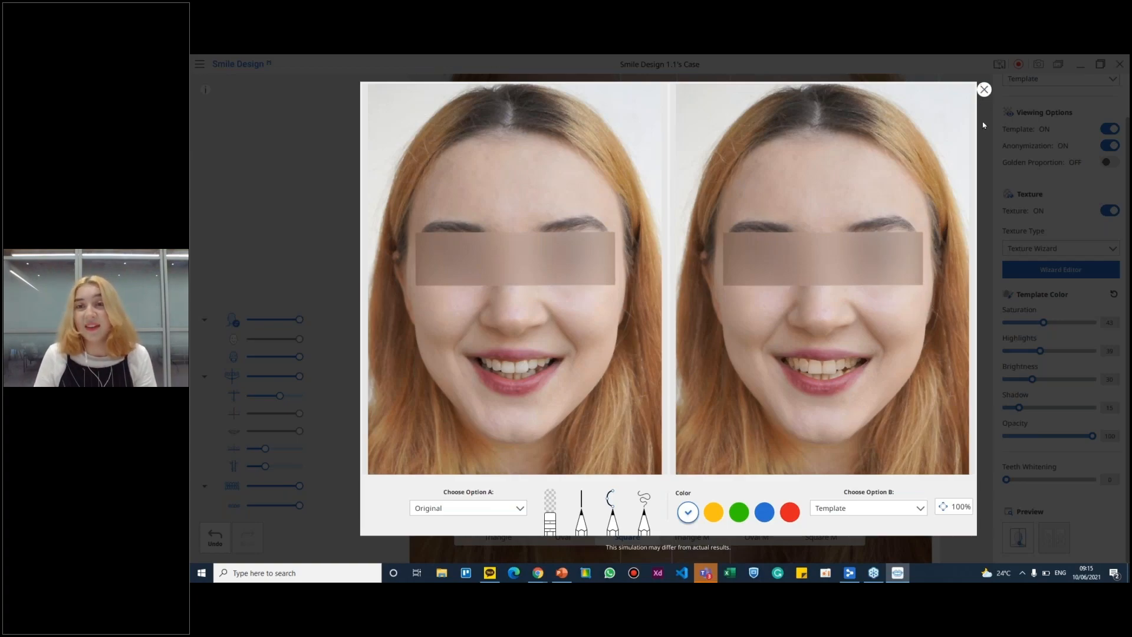
left_click(984, 89)
Step: Switch the texture type to Texture Library, review the outlines of Medit_04, Medit_05 and Medit_06 (1), and save the library
left_click(1034, 250)
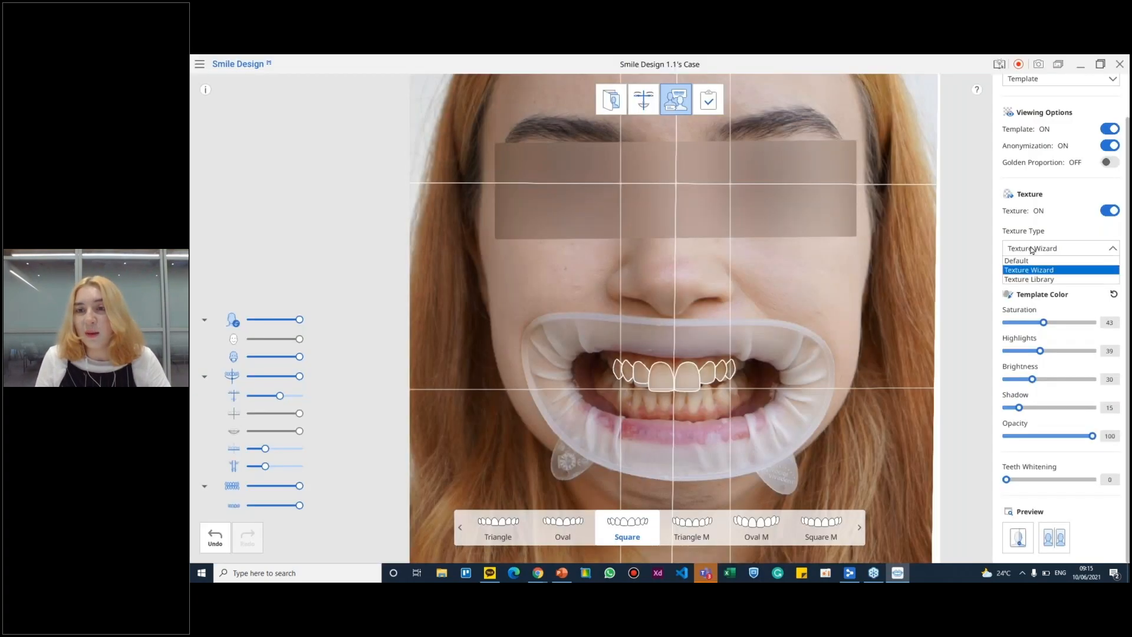
left_click(1015, 279)
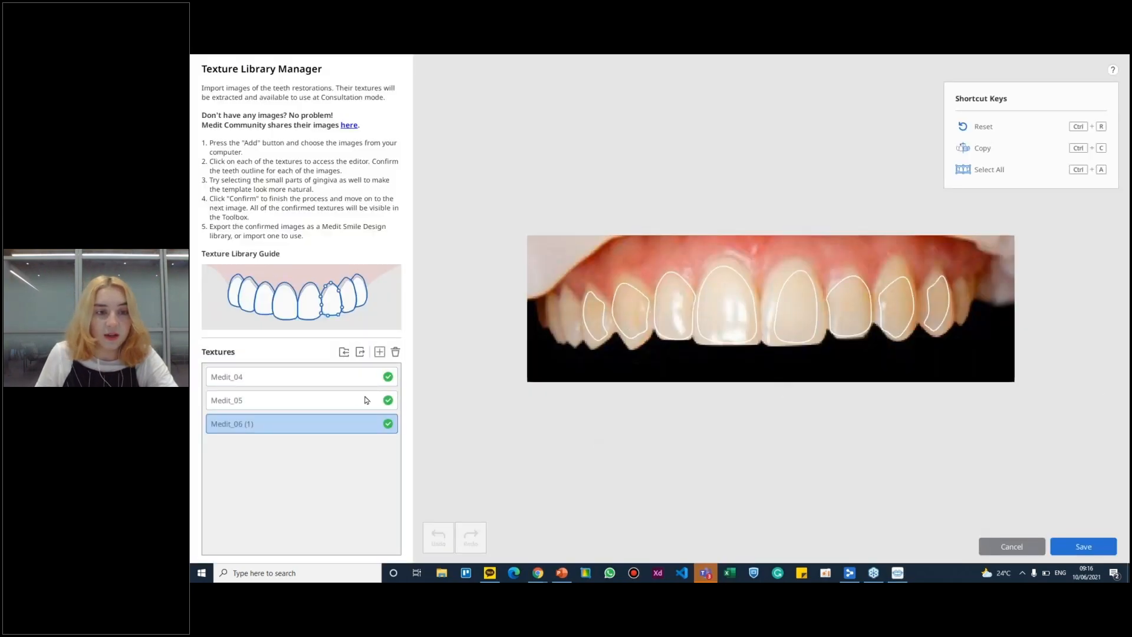
left_click(256, 383)
left_click(271, 396)
left_click(280, 418)
left_click(273, 376)
left_click(279, 401)
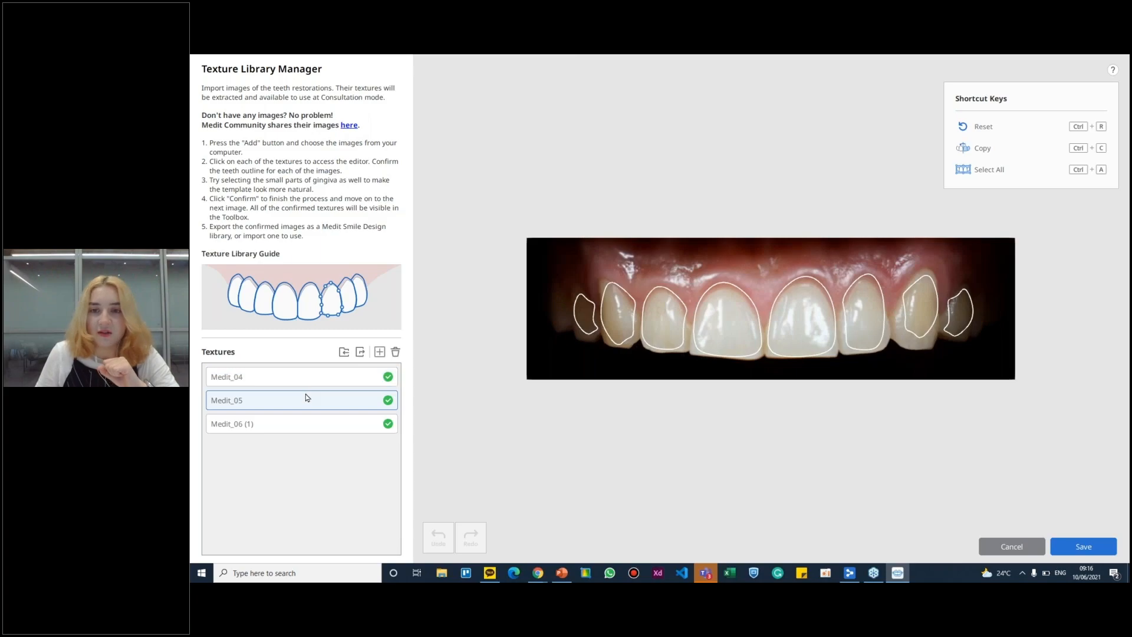
left_click(312, 421)
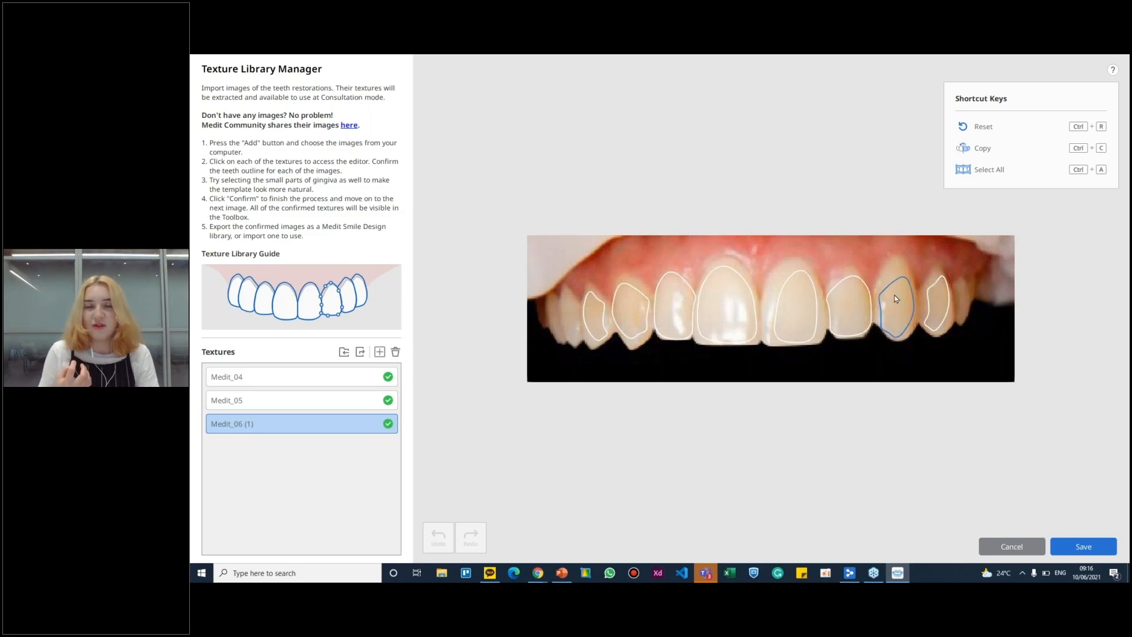
left_click(1083, 547)
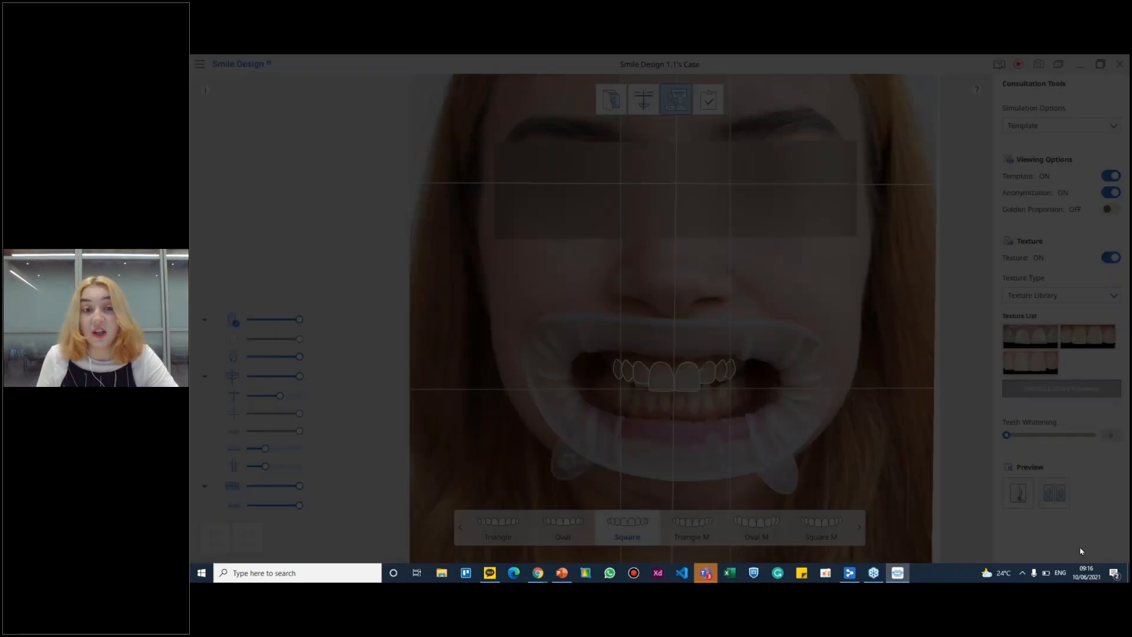
Step: Try the three library textures on the template, settle on the Medit_05 texture and switch the tooth shape to Oval M
left_click(1080, 342)
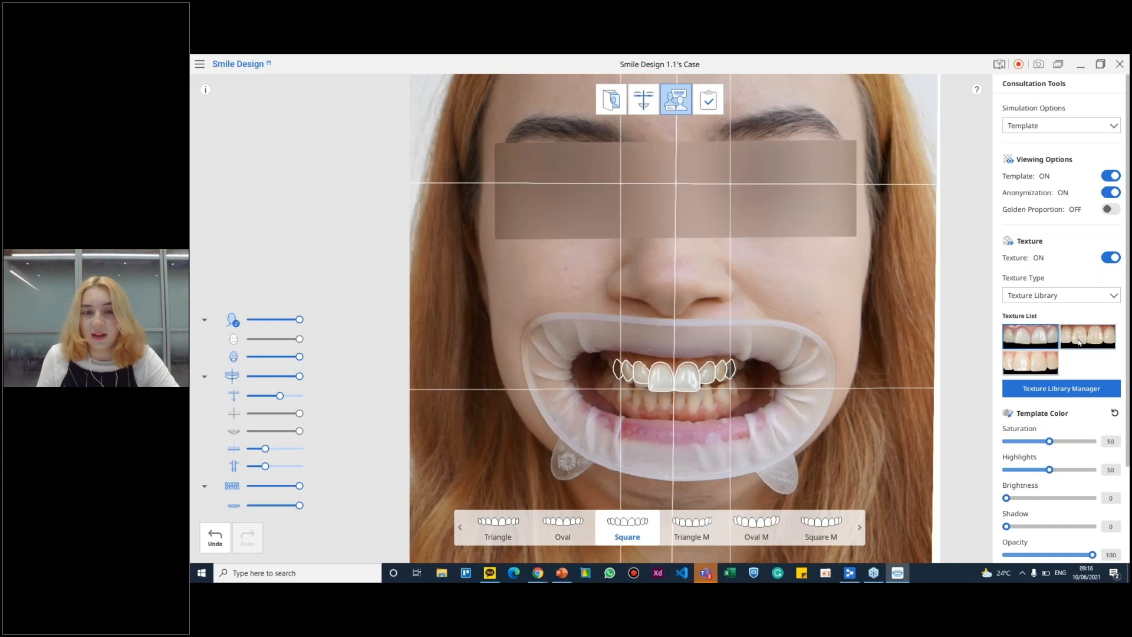
left_click(1049, 360)
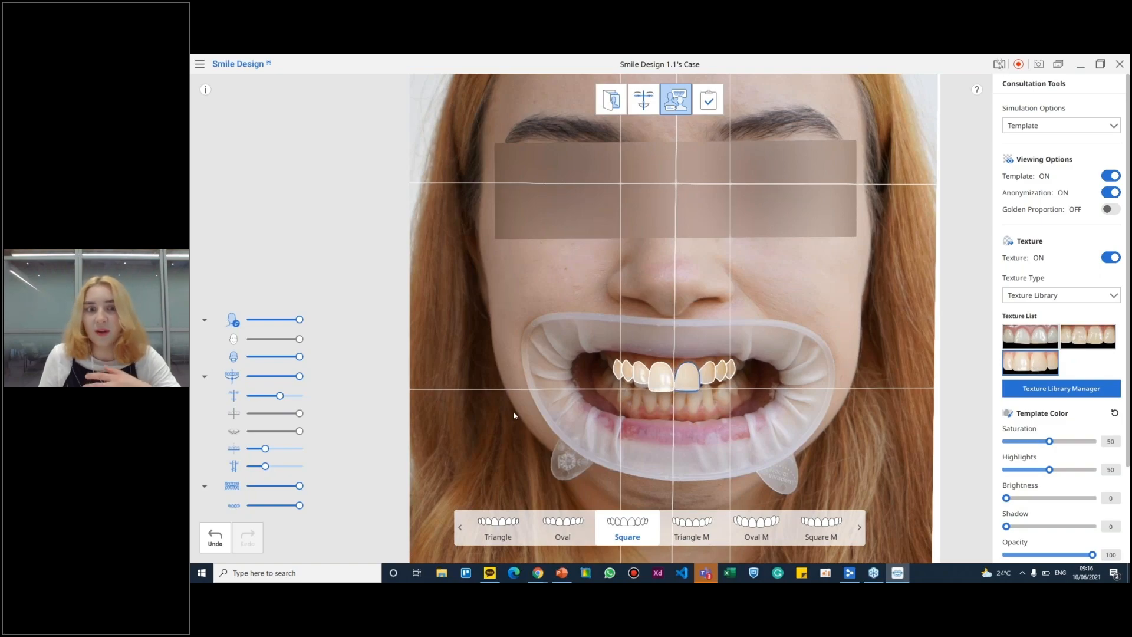
left_click(722, 372)
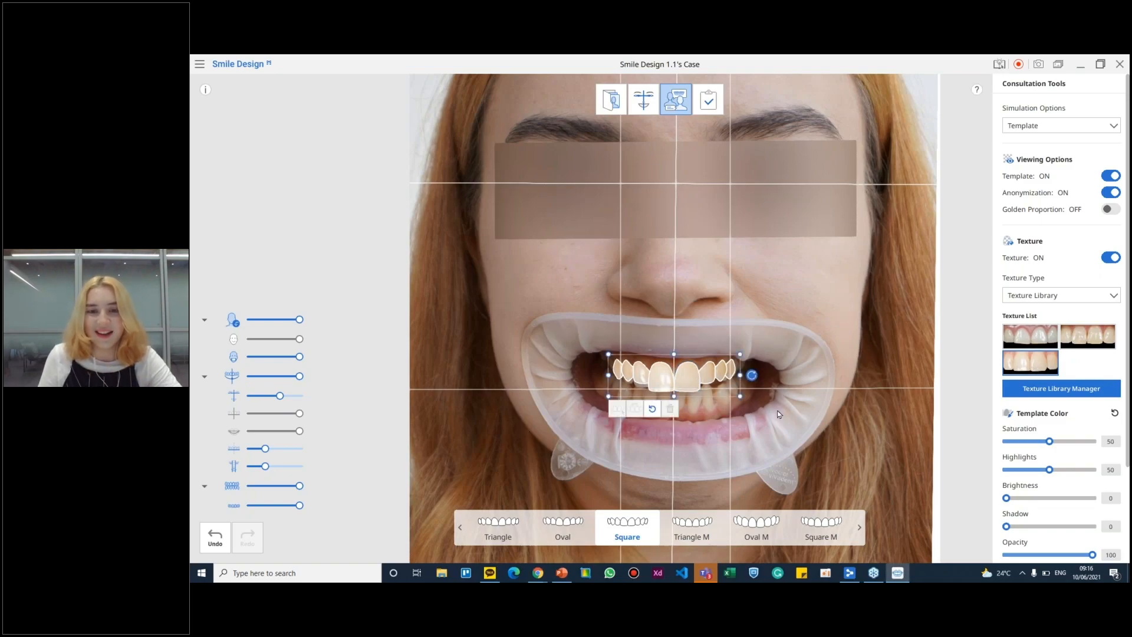
scroll(778, 413, "up", 2)
scroll(681, 365, "up", 2)
left_click(1054, 341)
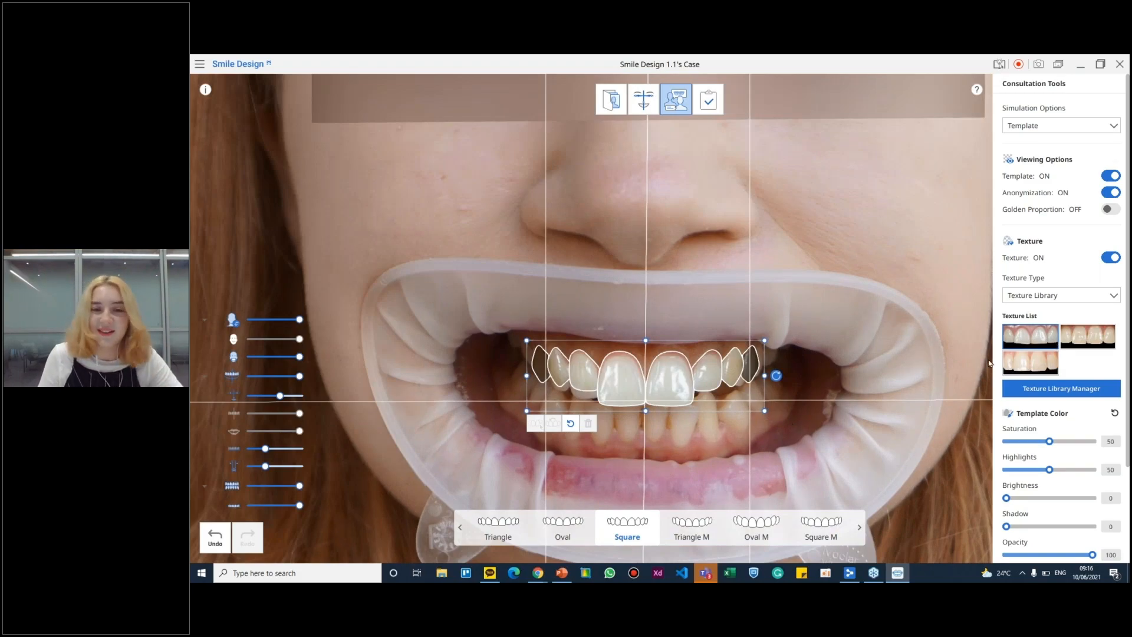
left_click(1087, 341)
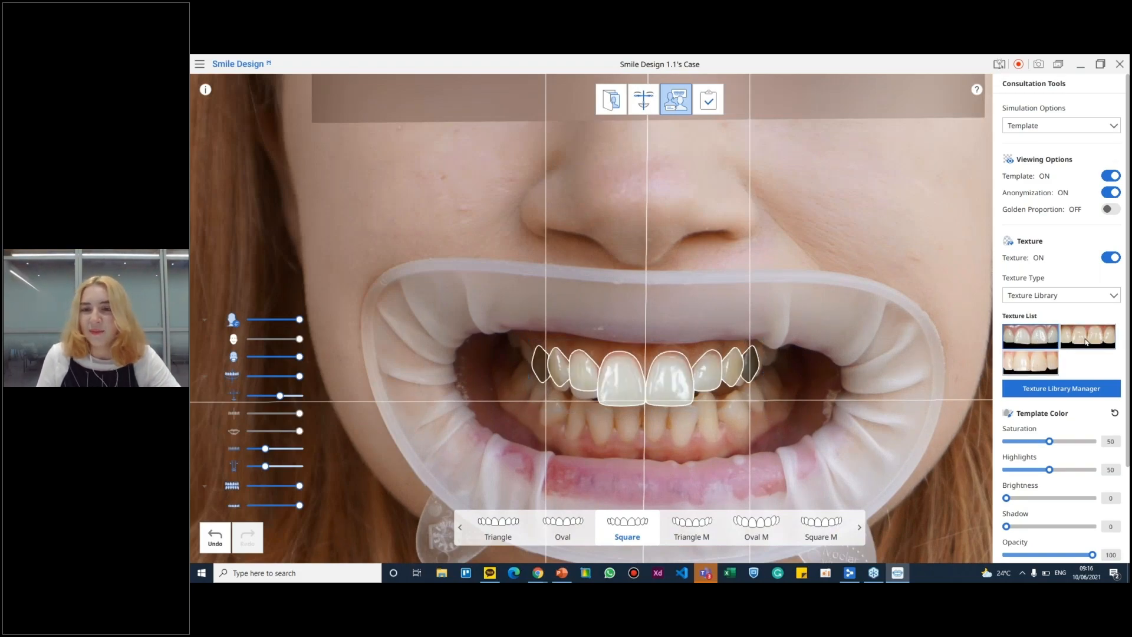
left_click(756, 526)
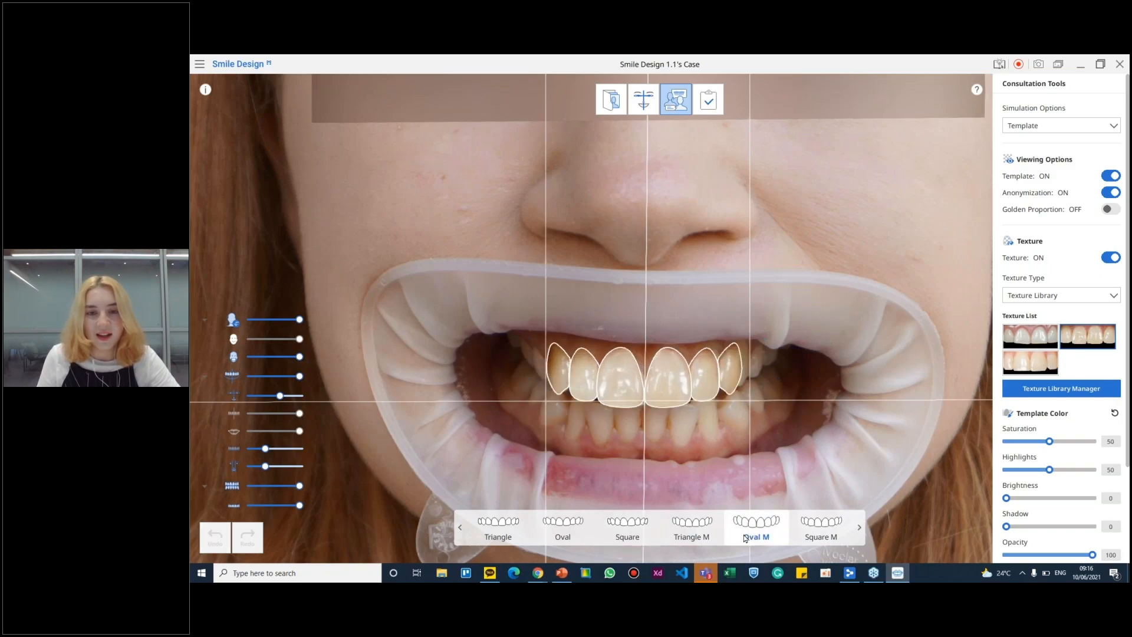
Step: Browse the shared Medit Community Texture Library folder in Google Drive from the library manager, return to Smile Design and save the library
left_click(1067, 390)
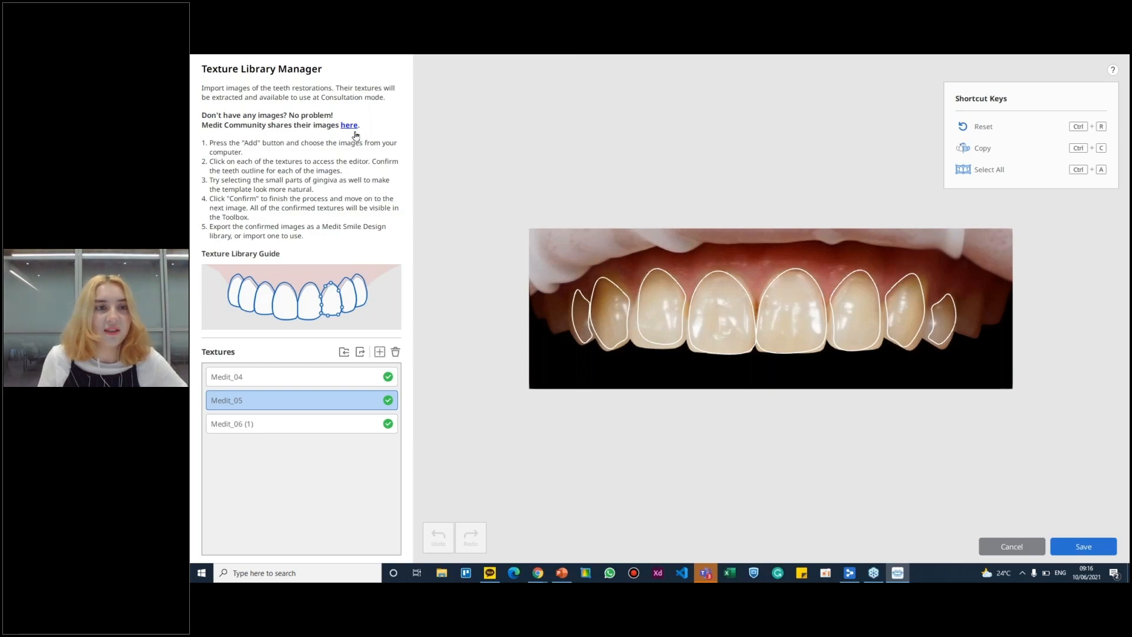
left_click(355, 132)
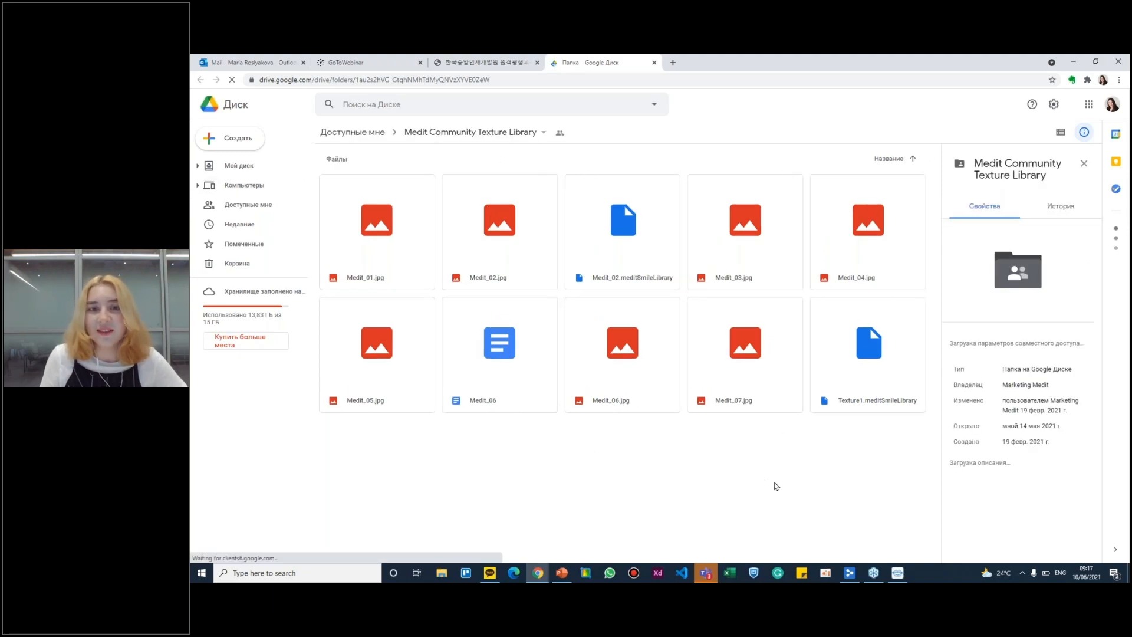
left_click_drag(889, 481, 380, 207)
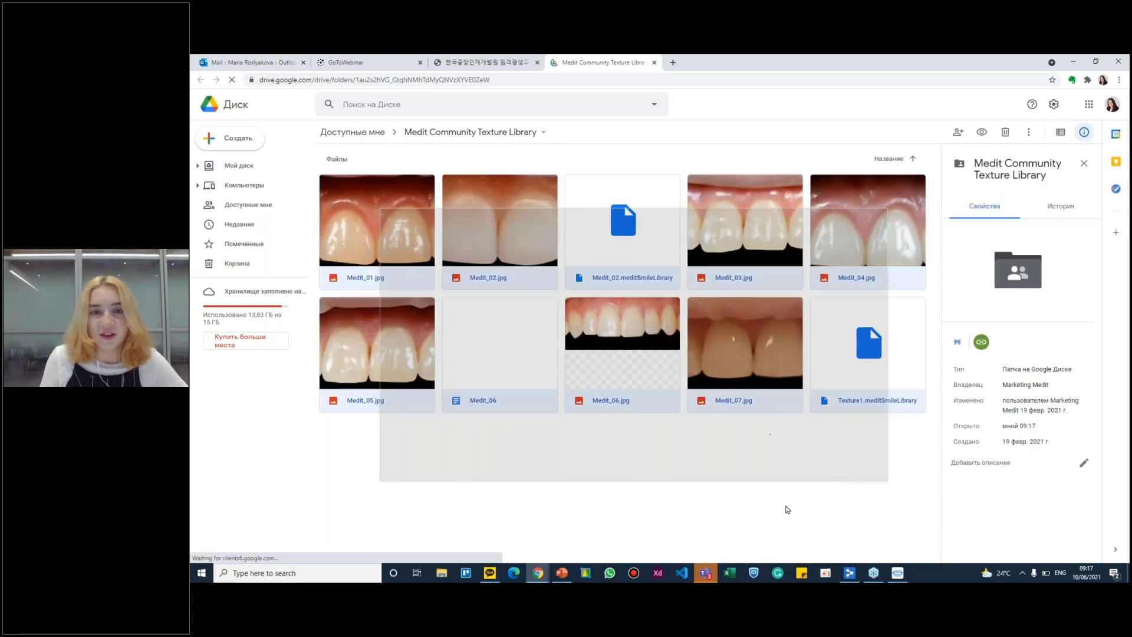
left_click(755, 480)
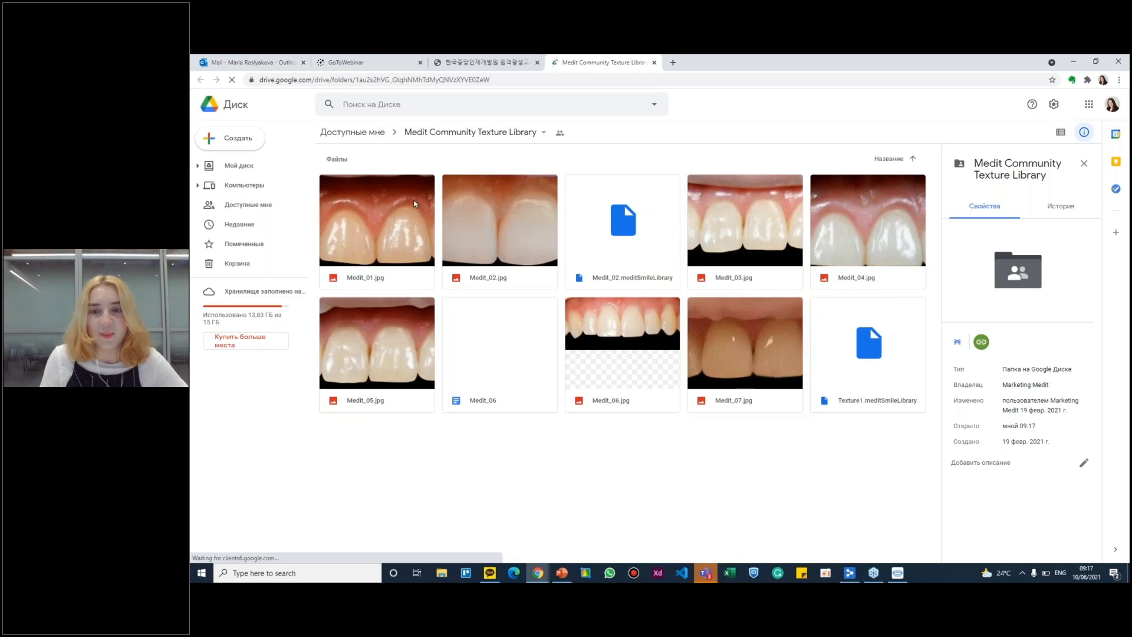
key("ctrl+a")
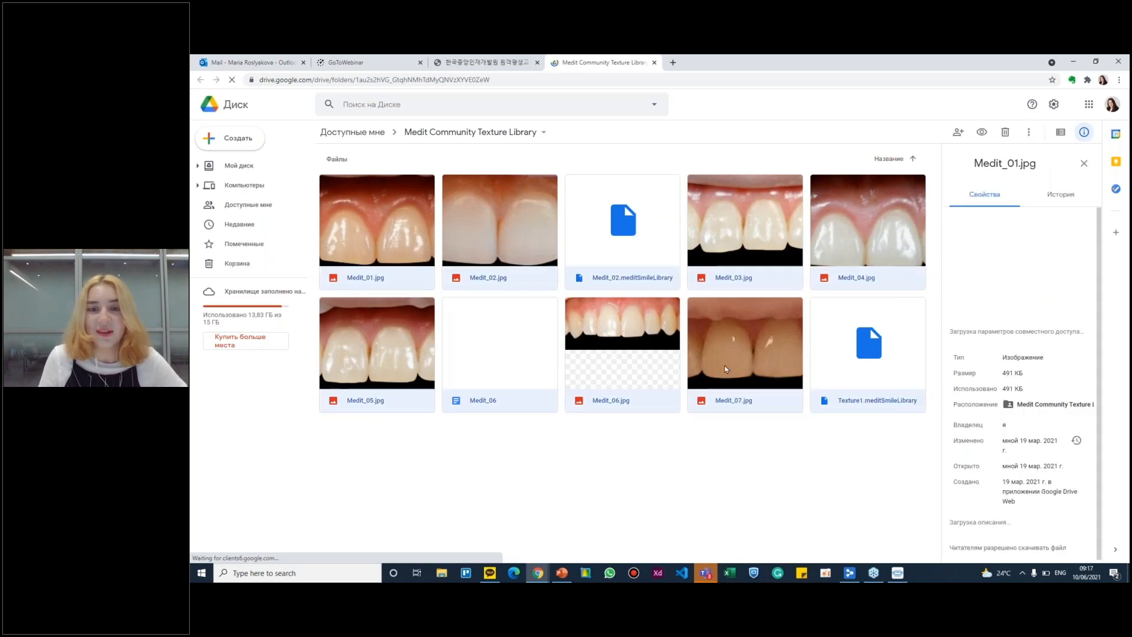
left_click(796, 422)
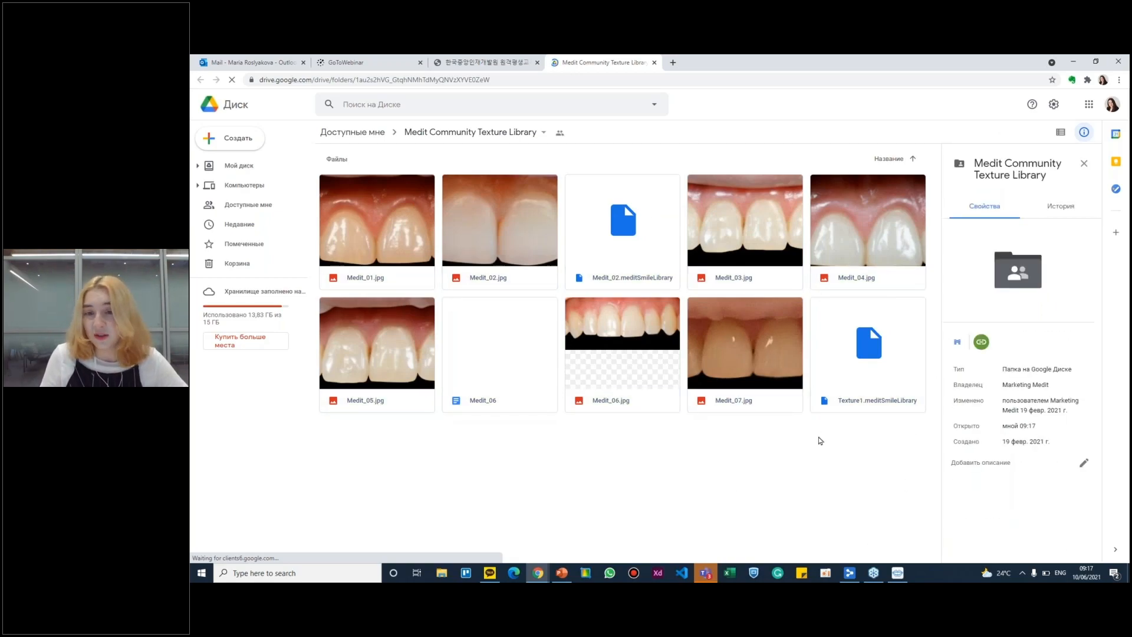
left_click(1077, 64)
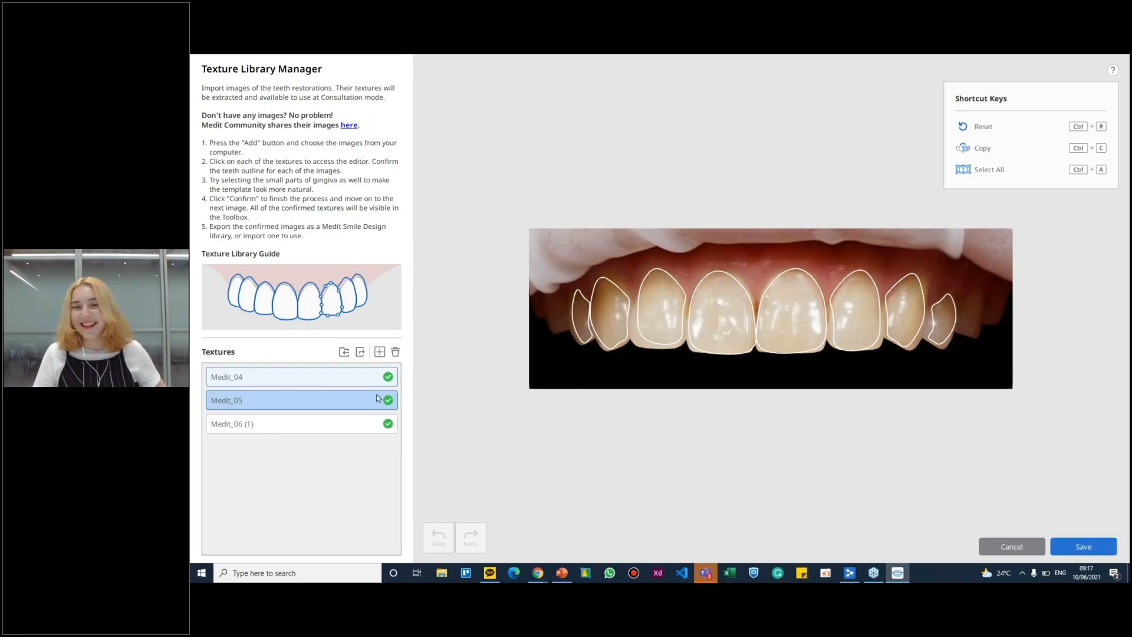
left_click(1084, 547)
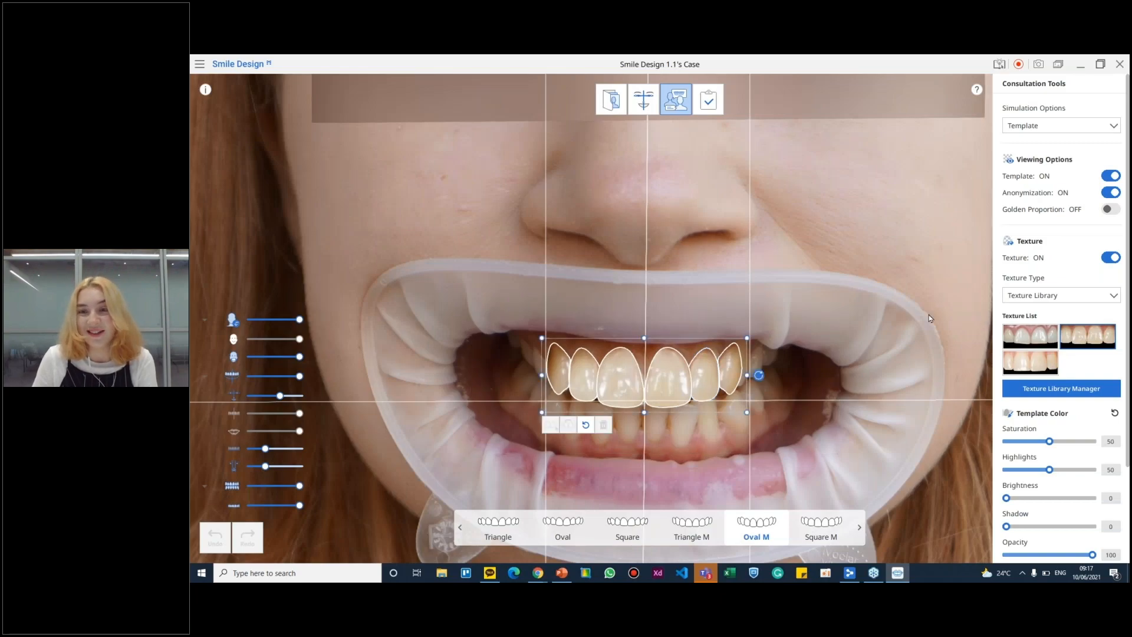
Step: Set the Medit_05 texture's saturation to 48 and highlights to 35, and check the template against the original smile side by side
left_click_drag(1050, 471, 1048, 442)
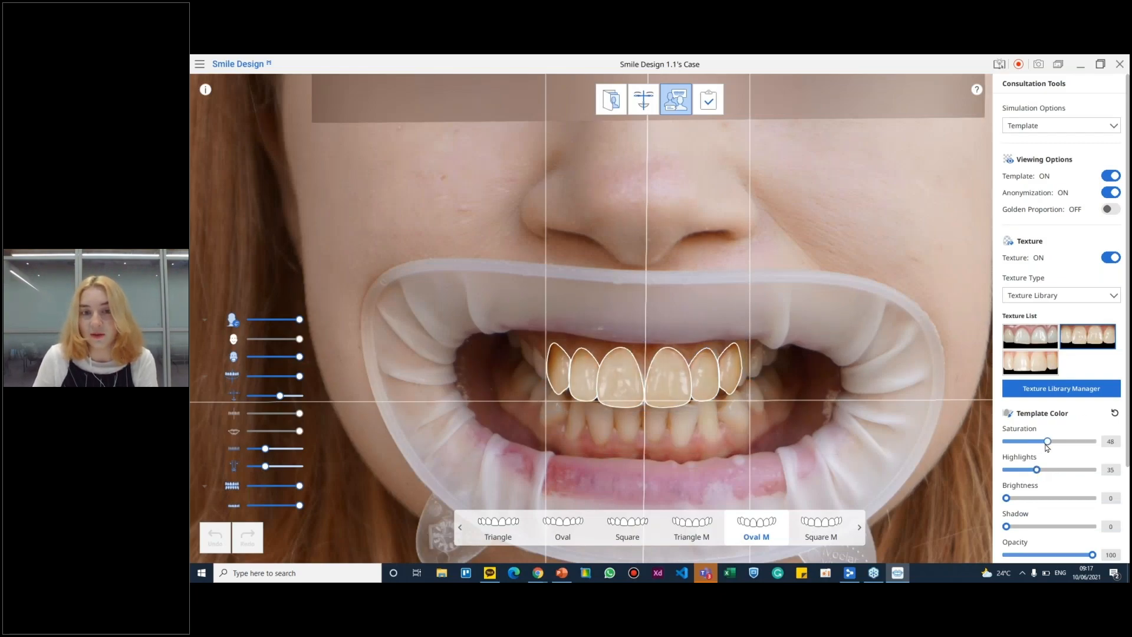
scroll(851, 407, "down", 1)
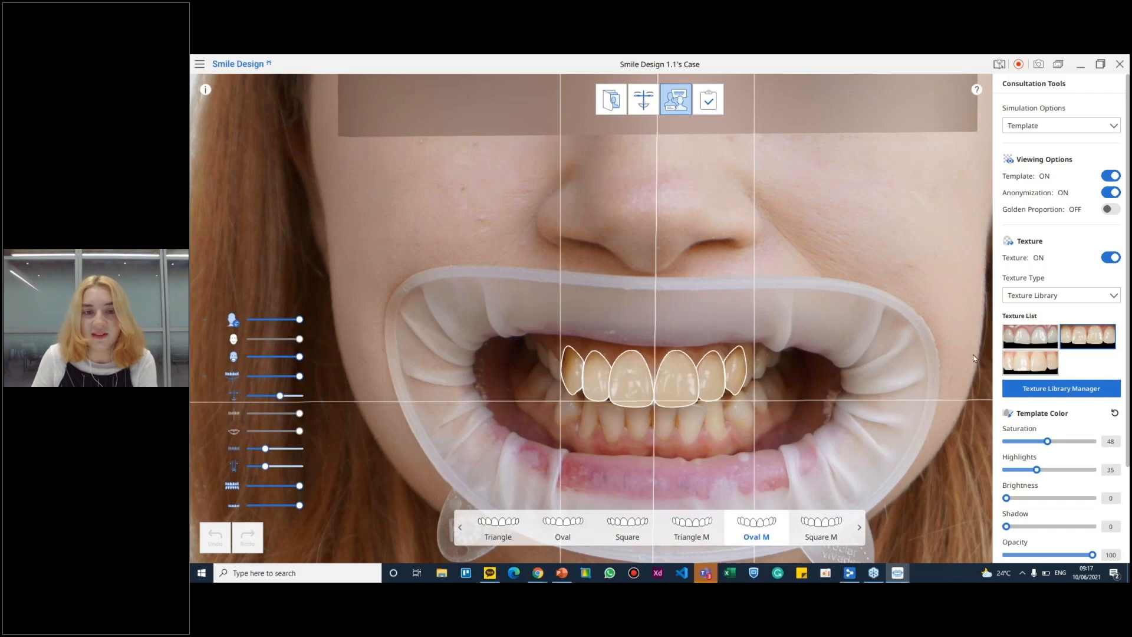
left_click(999, 65)
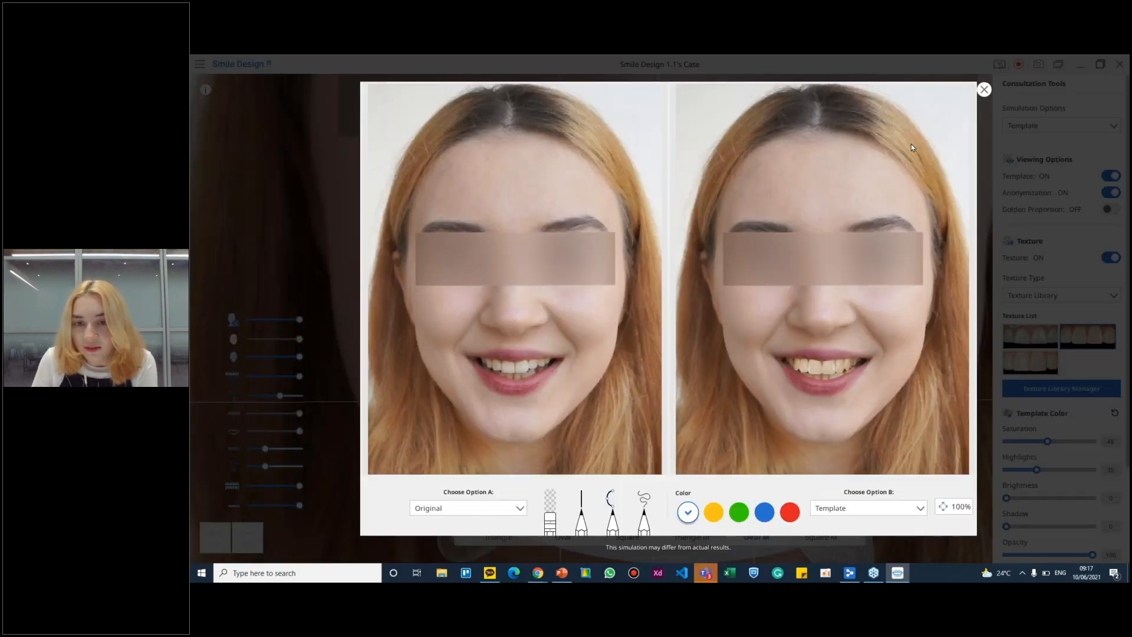
left_click(983, 90)
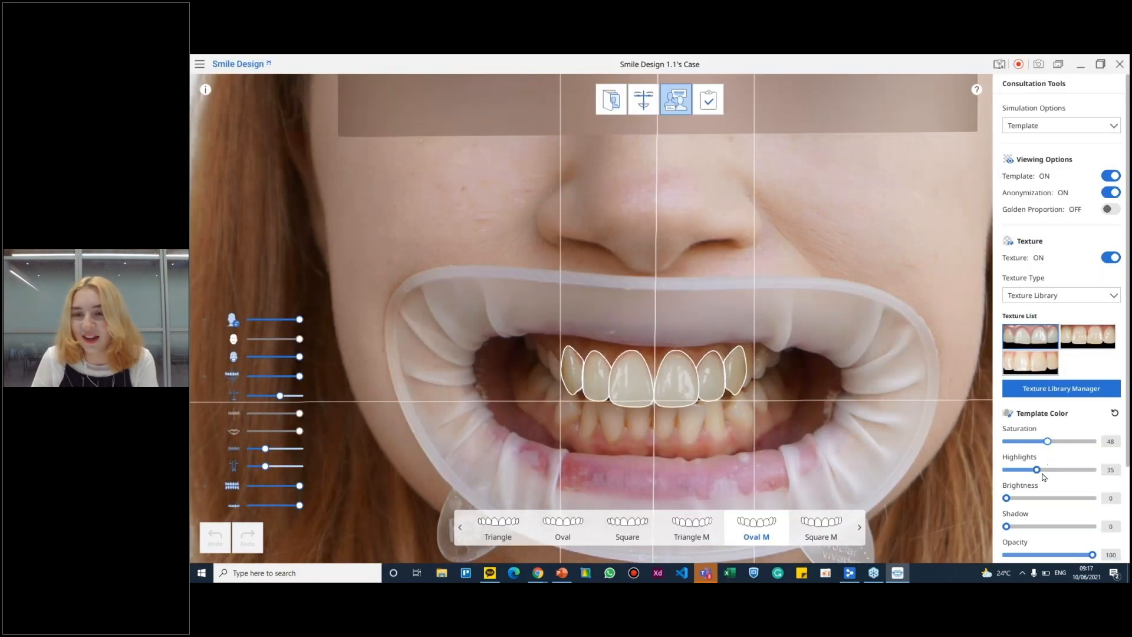
Step: Apply the Medit_04 texture to the Oval M template with saturation 45 and highlights 36
left_click(1038, 470)
left_click_drag(1047, 441, 1045, 441)
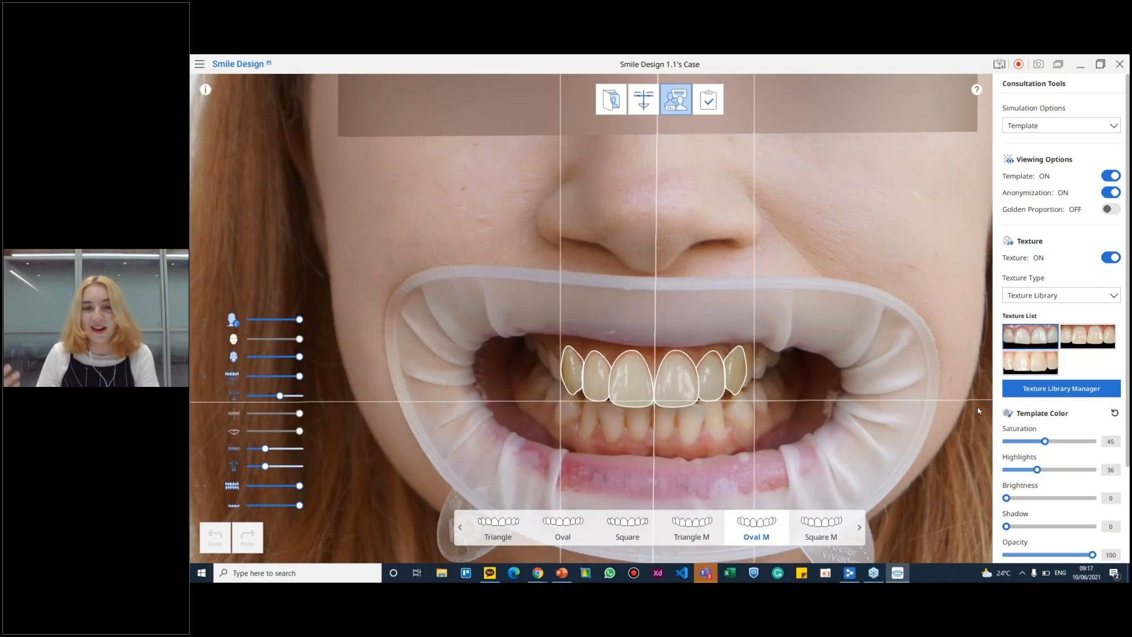
Step: Open the side-by-side preview, draw a short annotation stroke below the mouth on the original photo and erase it
double_click(718, 328)
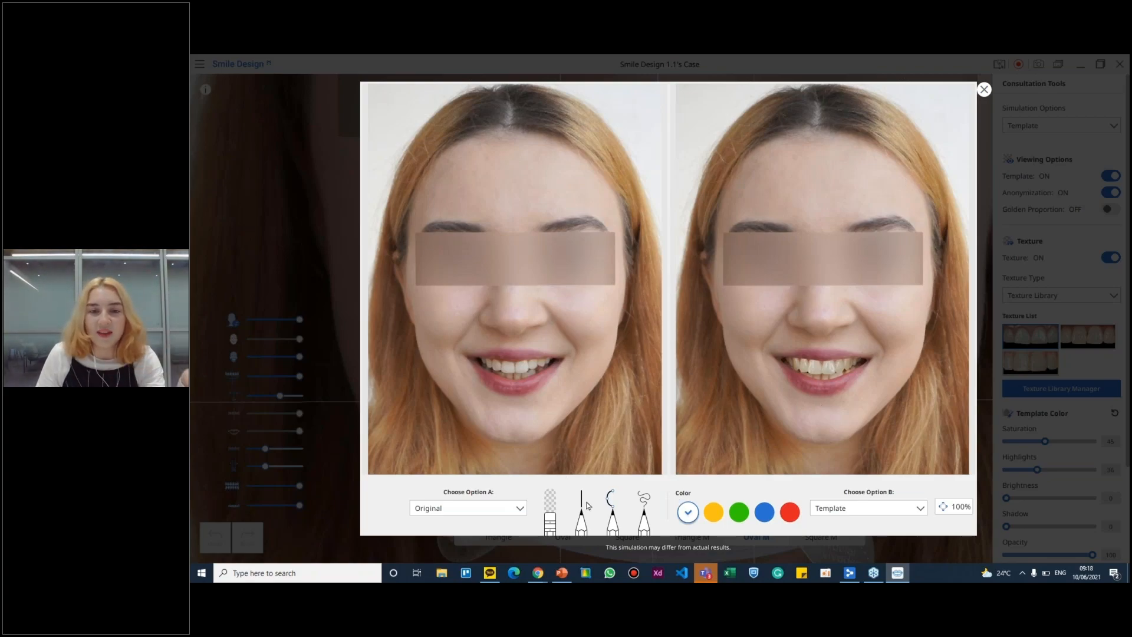
left_click_drag(590, 434, 610, 420)
left_click(550, 513)
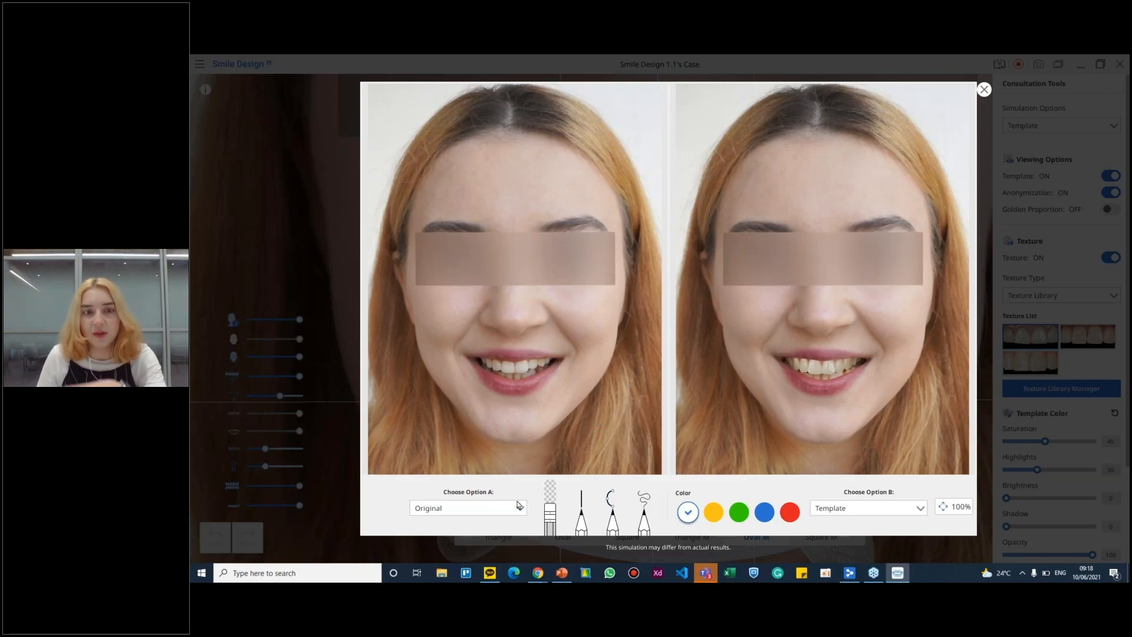
Step: Compare Braces (Metal) as option A with Braces (Ceramic) as option B in the side-by-side preview
left_click(470, 512)
left_click(459, 530)
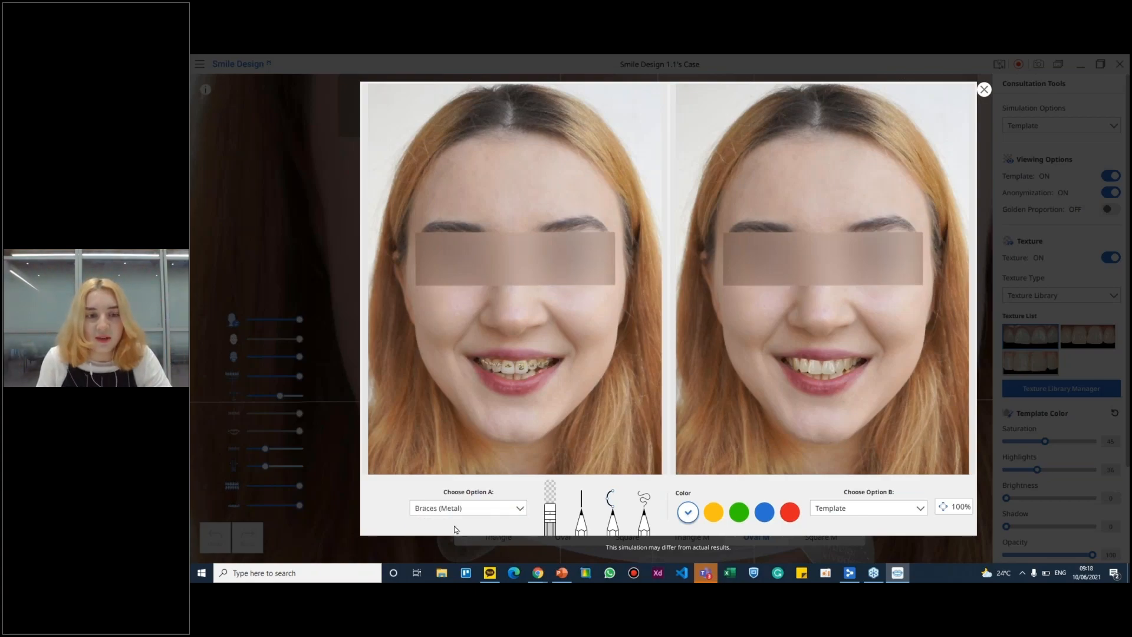
left_click(867, 512)
left_click(866, 539)
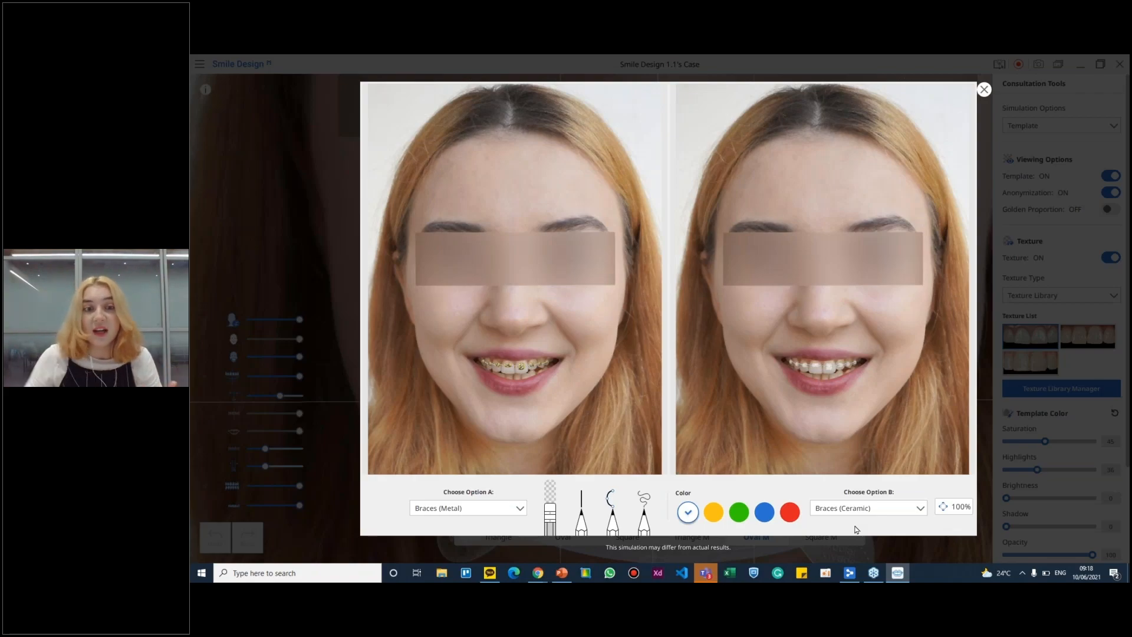
Step: Compare Original as option A with Template as option B in the side-by-side preview and view the smile up close
left_click(432, 508)
left_click(444, 521)
left_click(863, 510)
left_click(863, 520)
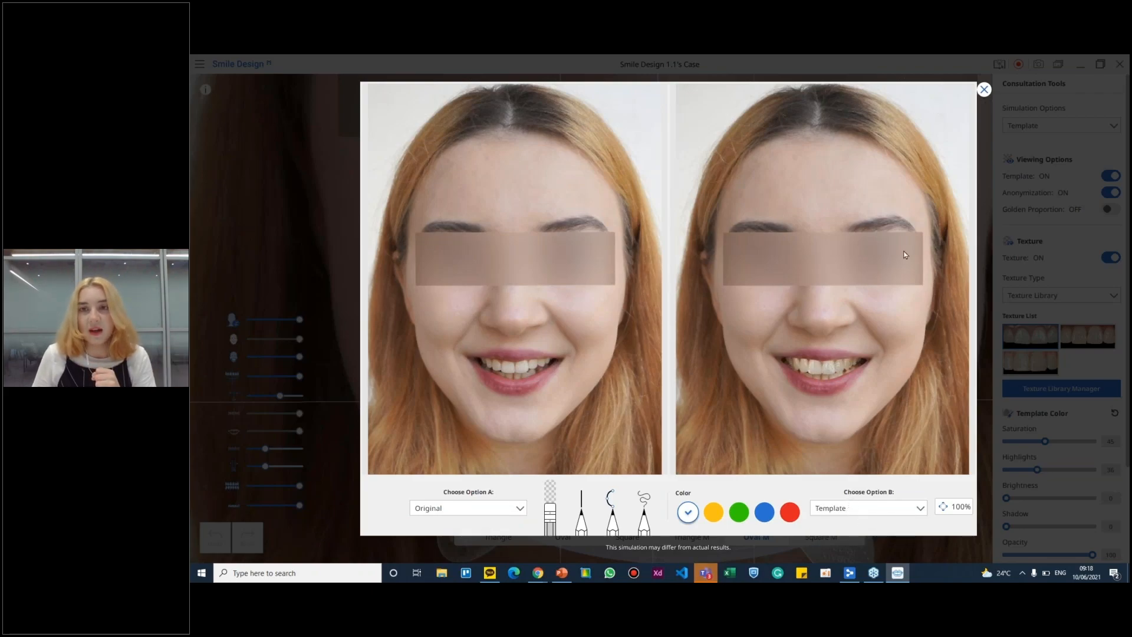
scroll(906, 255, "up", 3)
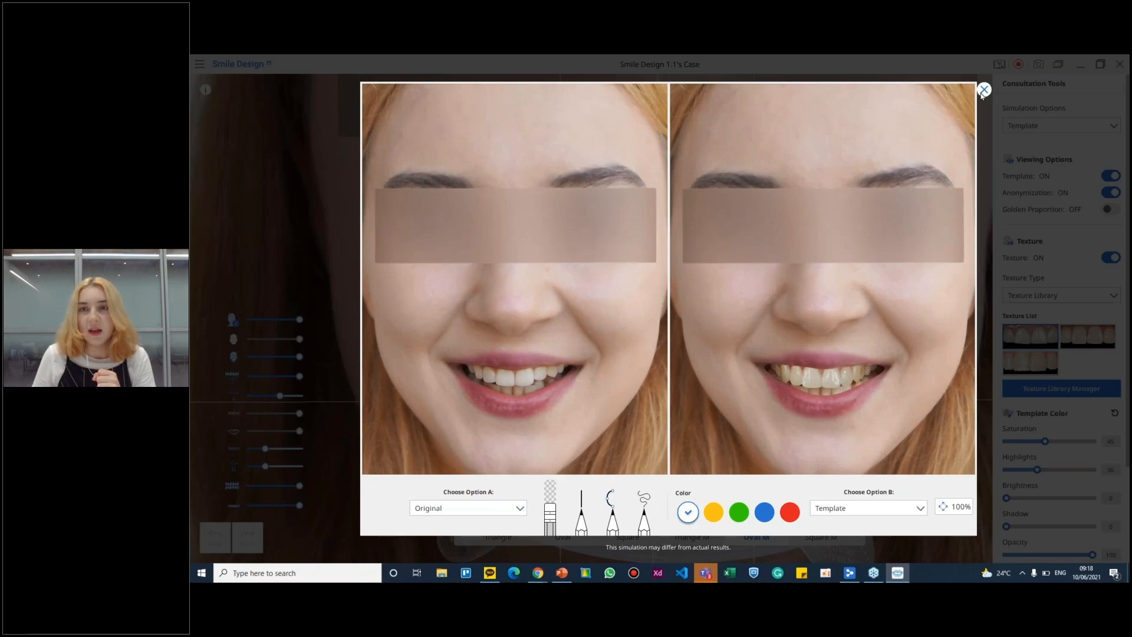
Step: Open the slider preview and move its divider to the middle of the face to compare Original with Template
scroll(1110, 373, "down", 3)
left_click(1020, 537)
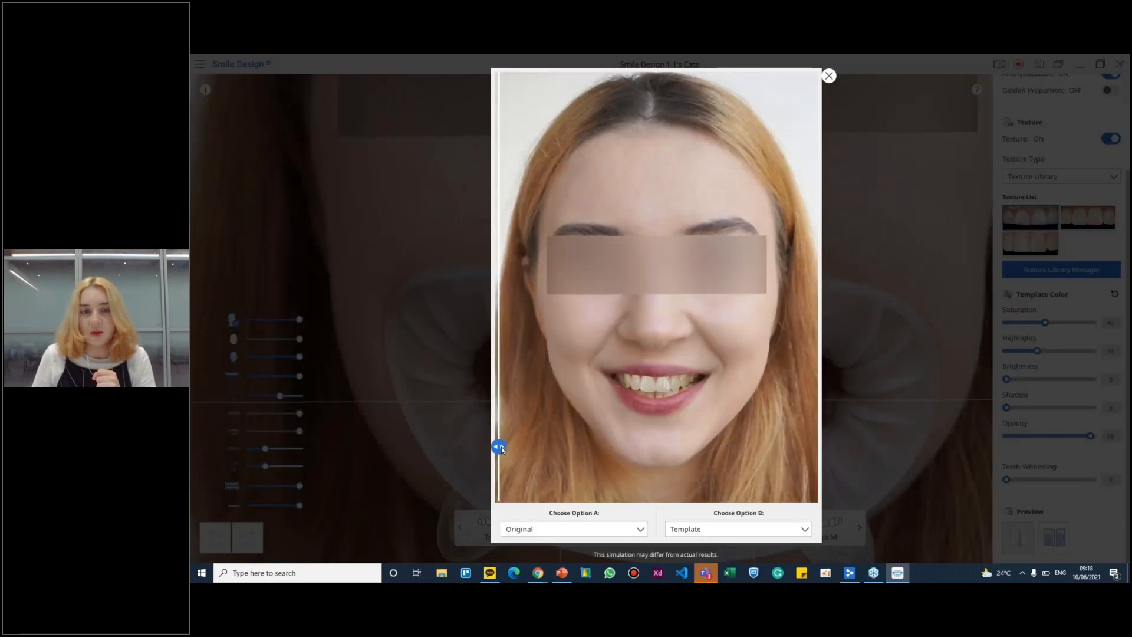
left_click_drag(502, 449, 659, 448)
Step: Compare Braces (Metal) as option A with Braces (Ceramic) as option B in the slider preview and close it
left_click(611, 532)
left_click(612, 548)
left_click(735, 532)
left_click(702, 557)
mouse_move(663, 447)
left_mouse_down()
mouse_move(637, 452)
mouse_move(660, 464)
mouse_move(720, 452)
mouse_move(660, 452)
left_mouse_up()
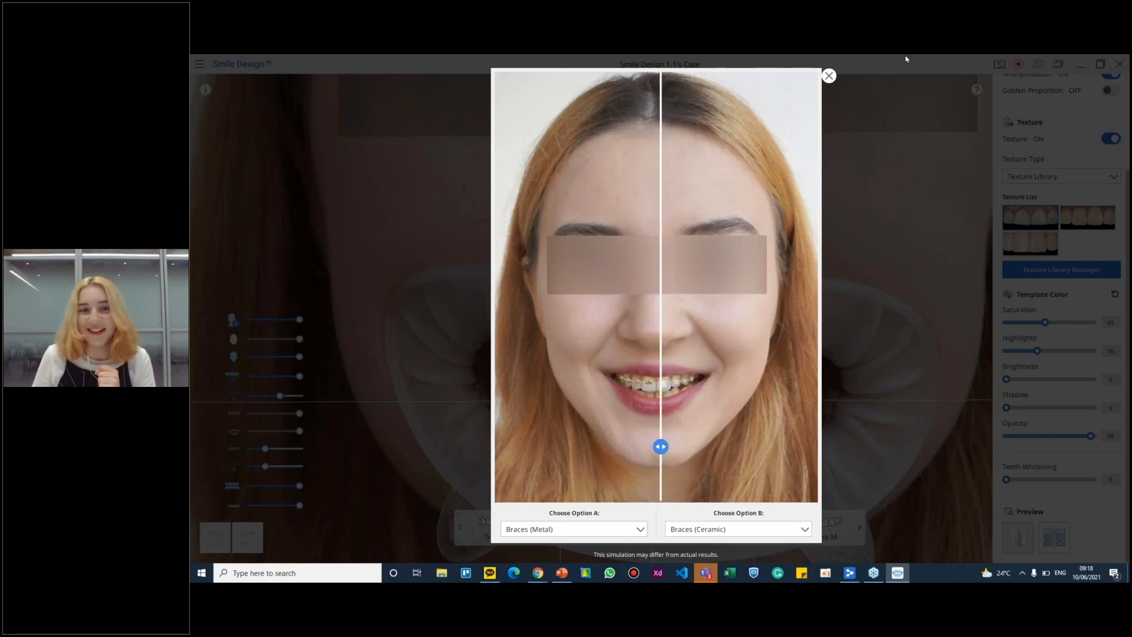
left_click(829, 75)
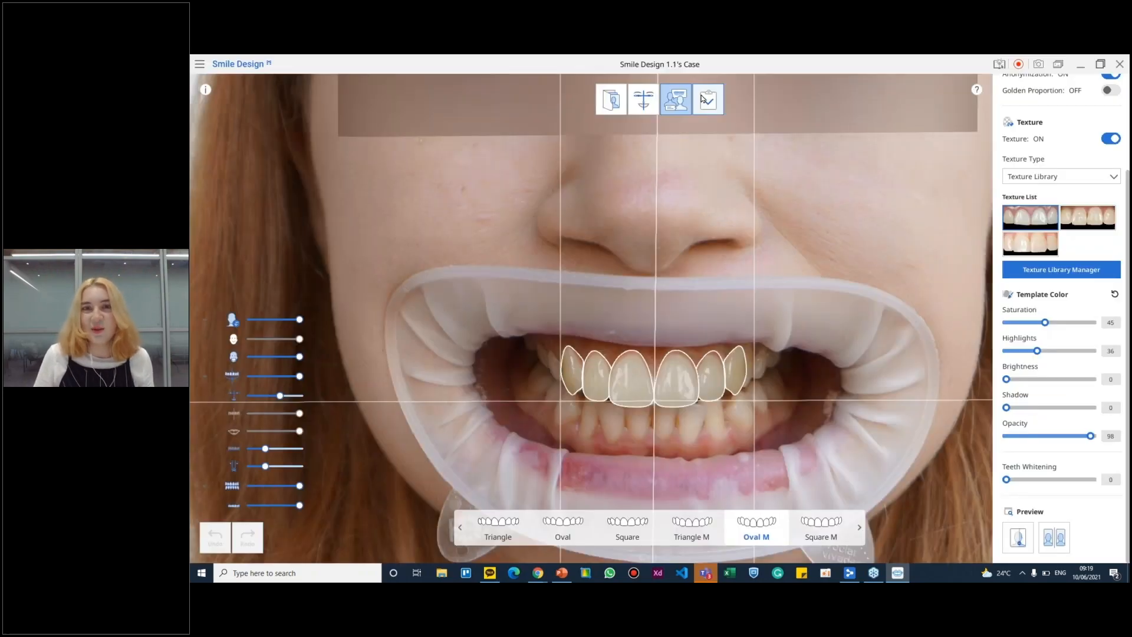
Step: Try out creating capture images with For Consultation, Focusing on Shape and Full Picture selected, and cancel the setup
left_click(708, 99)
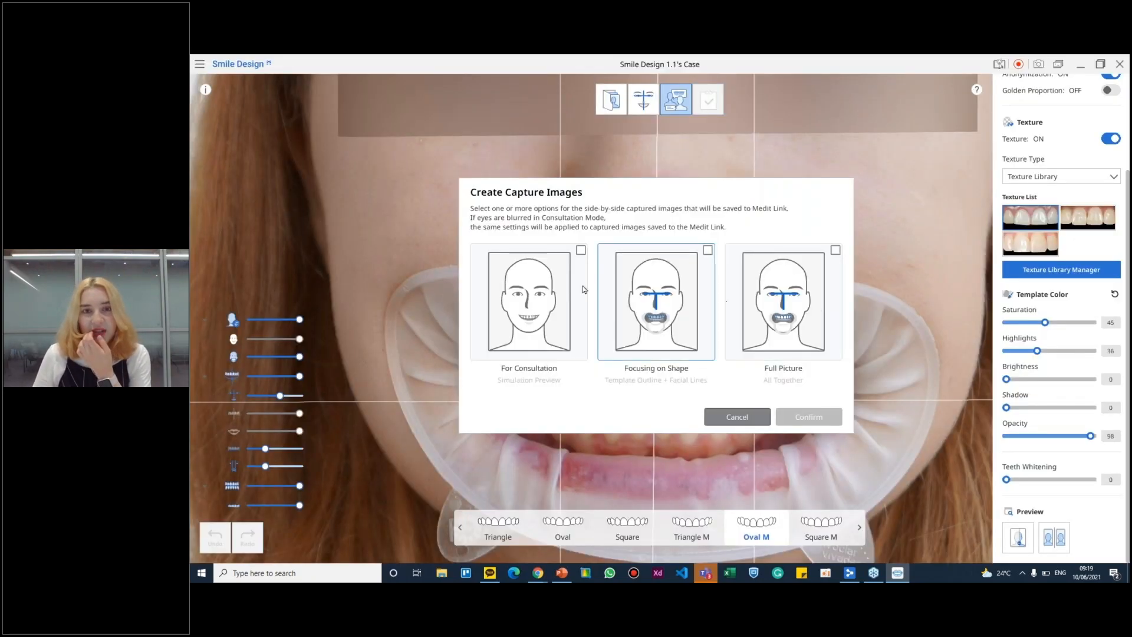
left_click(707, 250)
left_click(832, 260)
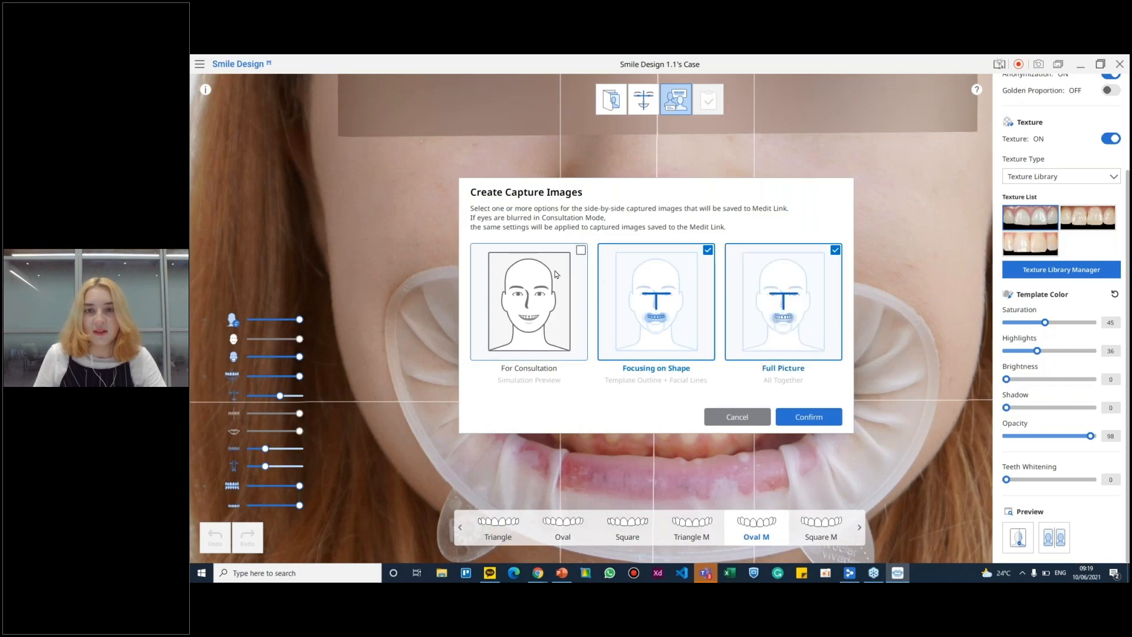
left_click(553, 250)
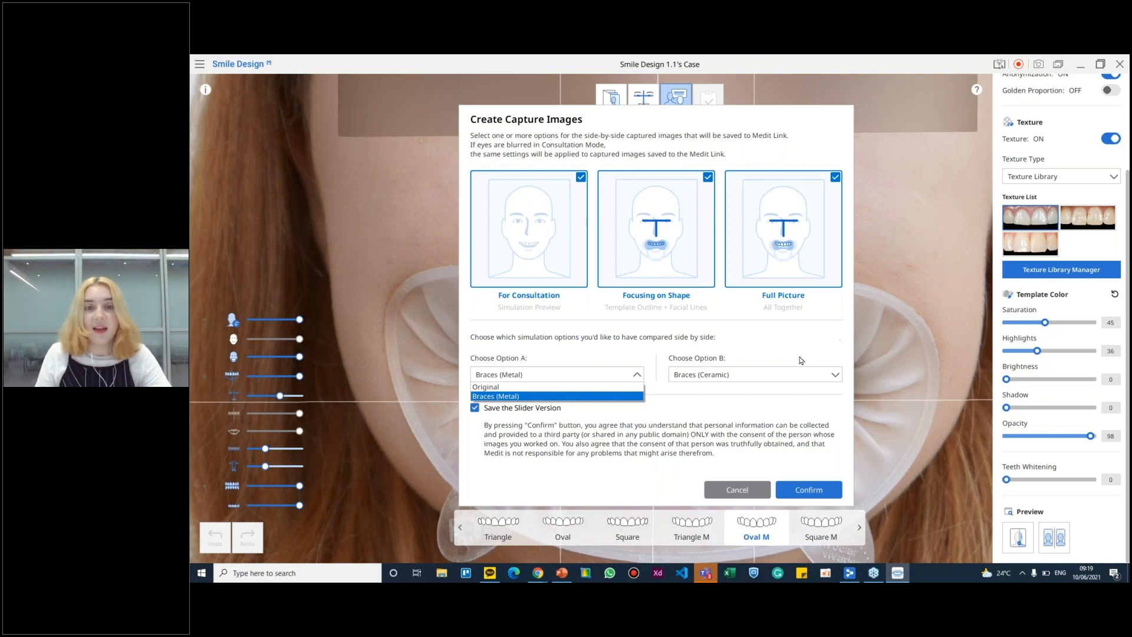
left_click(819, 325)
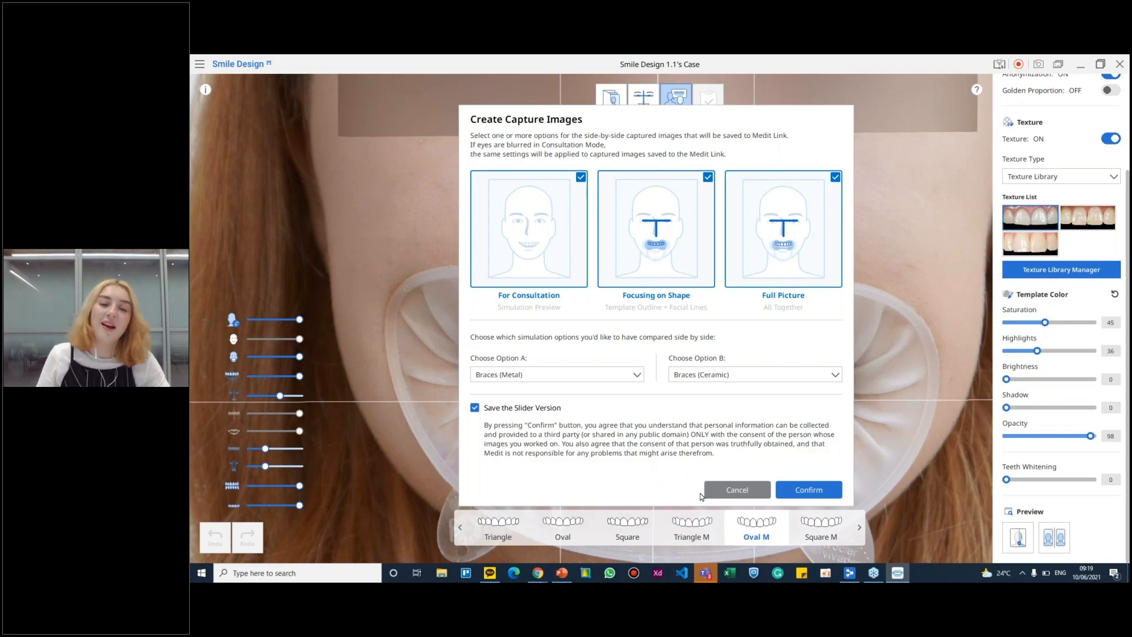
left_click(745, 488)
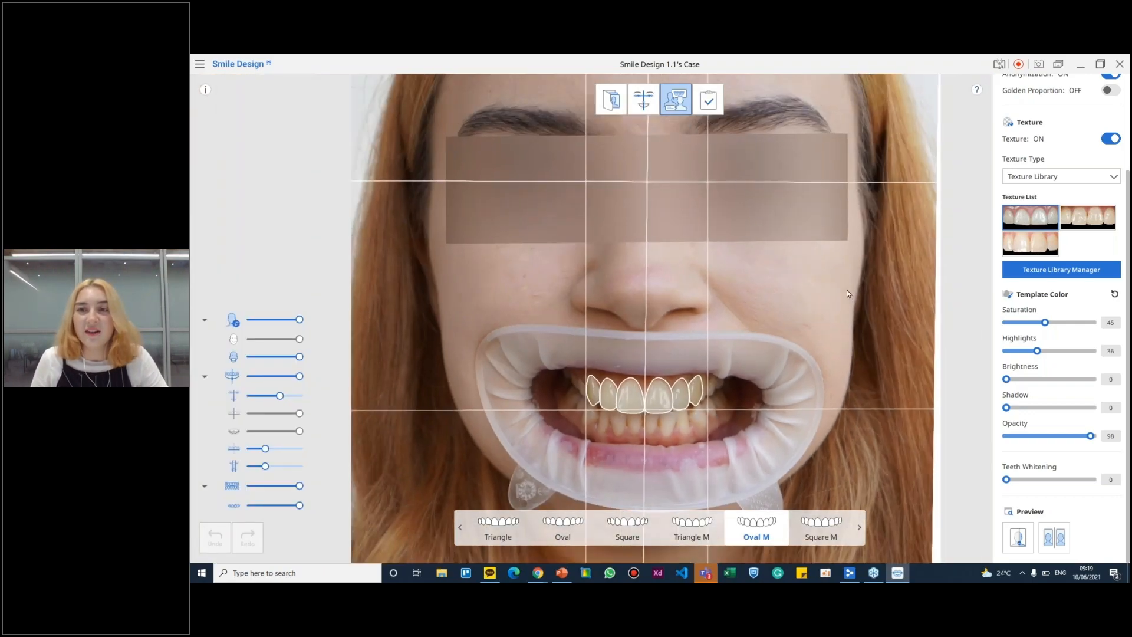
Step: Look over the consultation tools, view the metal and ceramic braces in the side-by-side preview again and close it
scroll(1108, 225, "up", 2)
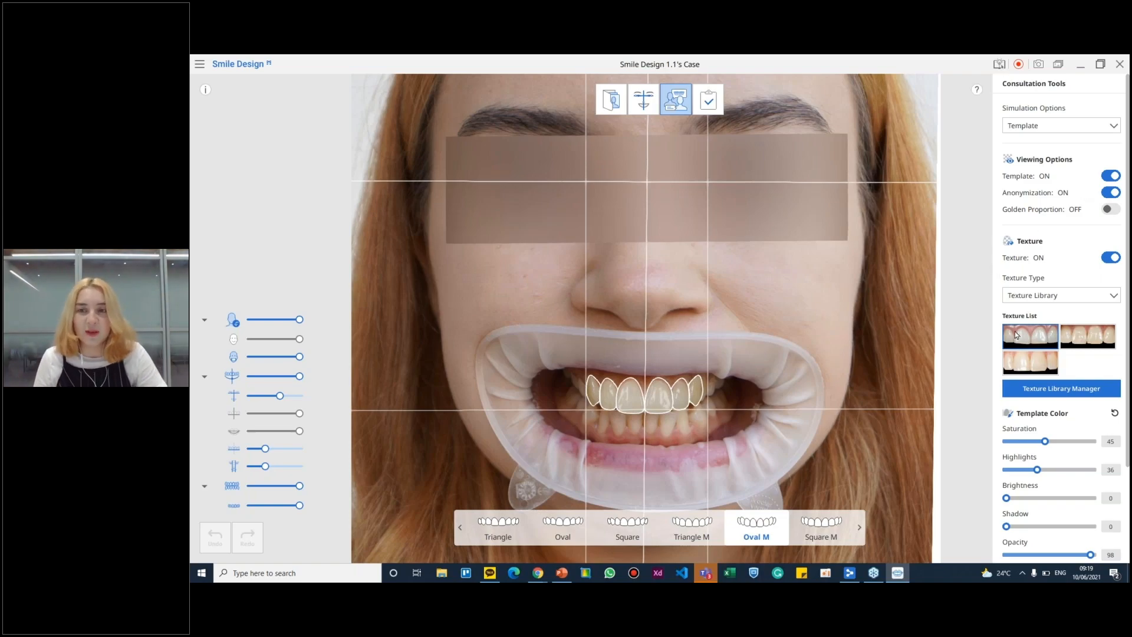
scroll(1052, 486, "down", 2)
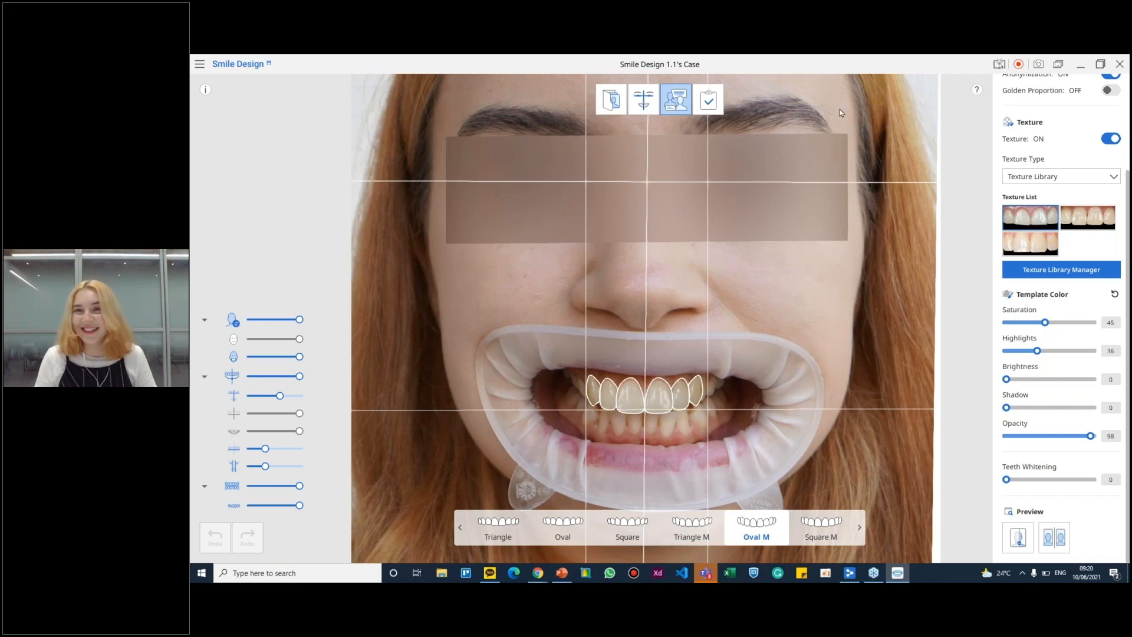
left_click(1054, 537)
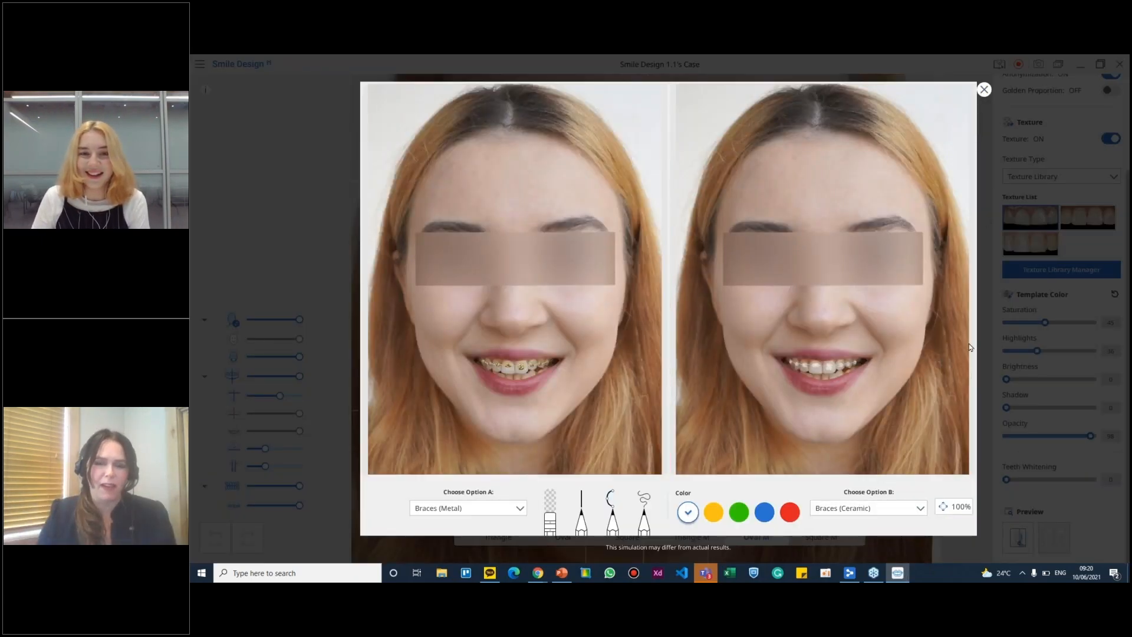
left_click(984, 89)
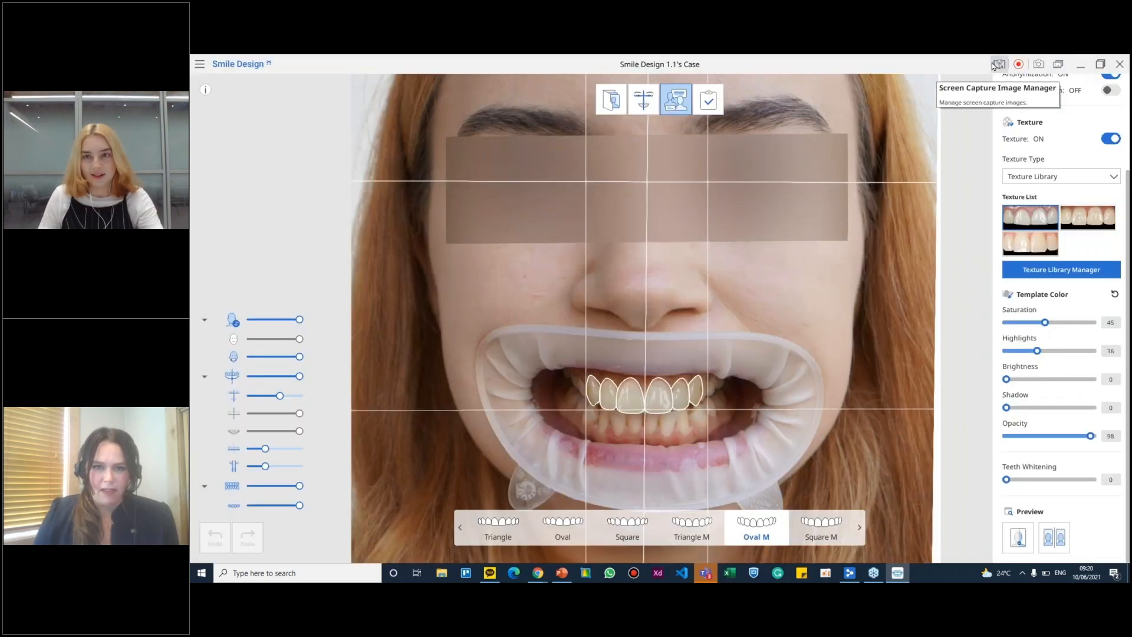
Step: Switch to Medit Link and open the App Box
left_click_drag(758, 64, 890, 250)
left_click(1059, 199)
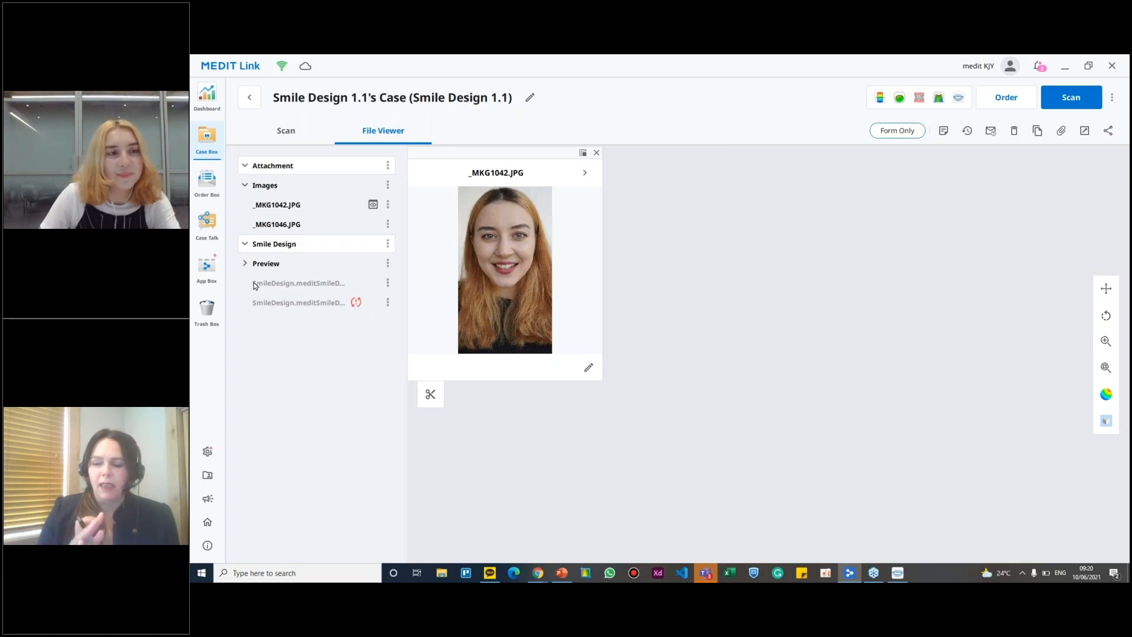
left_click(206, 280)
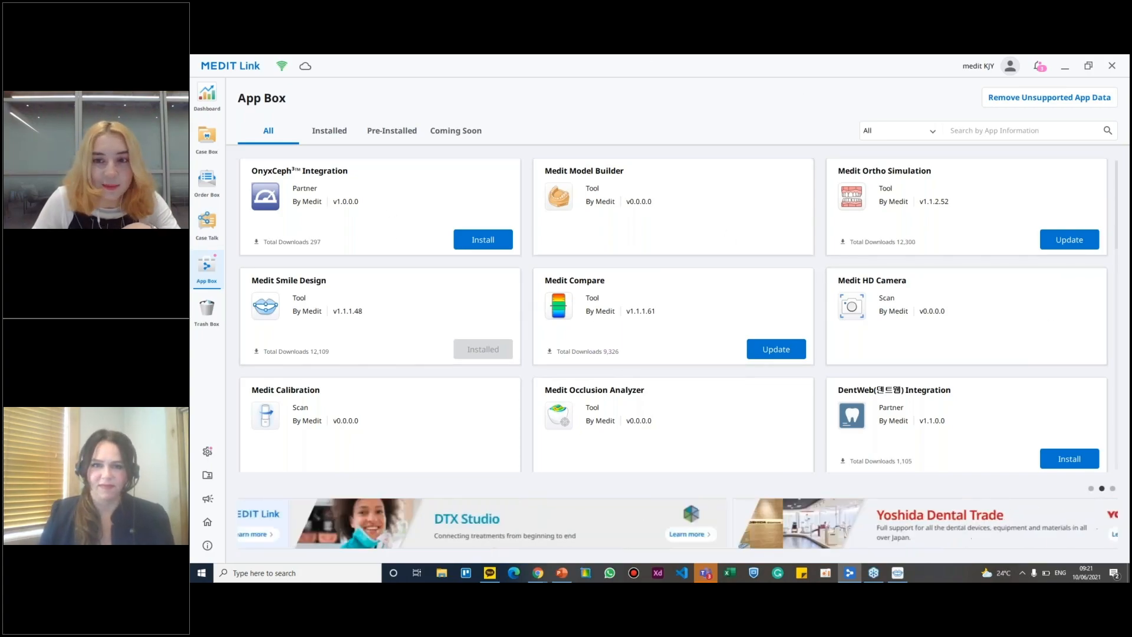
Step: Show the coming soon apps, read the Medit Model Builder details and close them
left_click(477, 129)
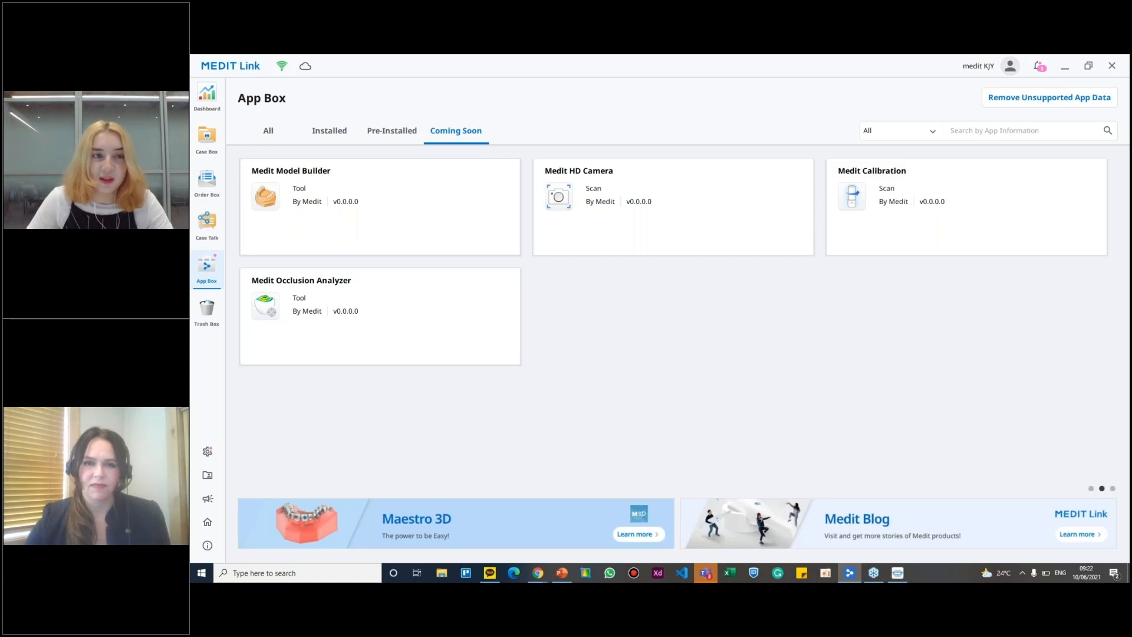
left_click(388, 184)
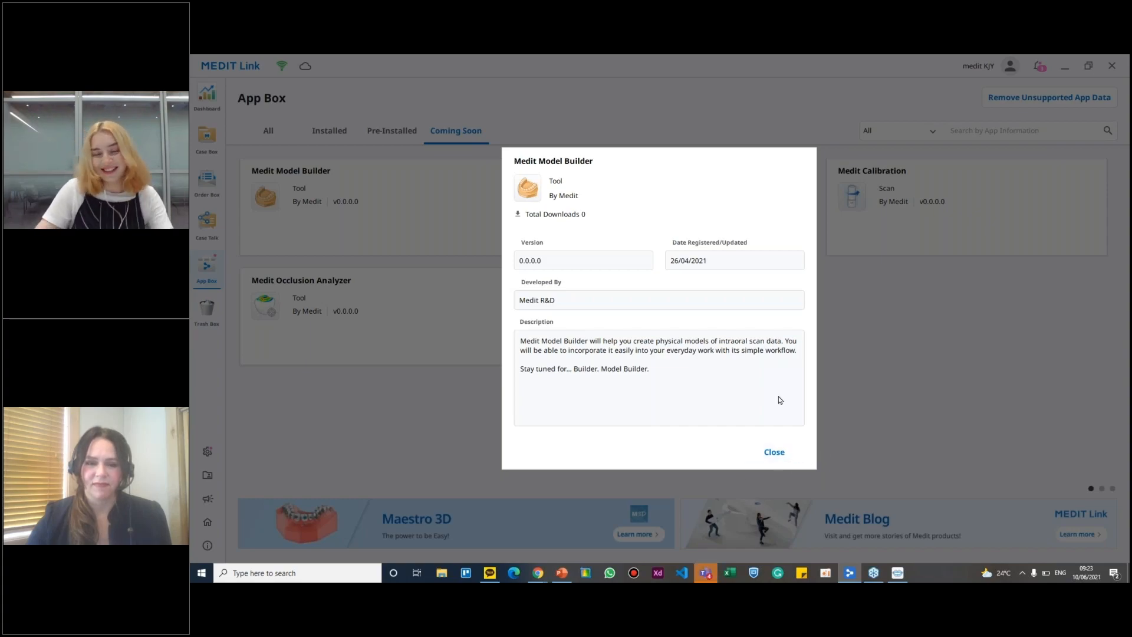
left_click(776, 452)
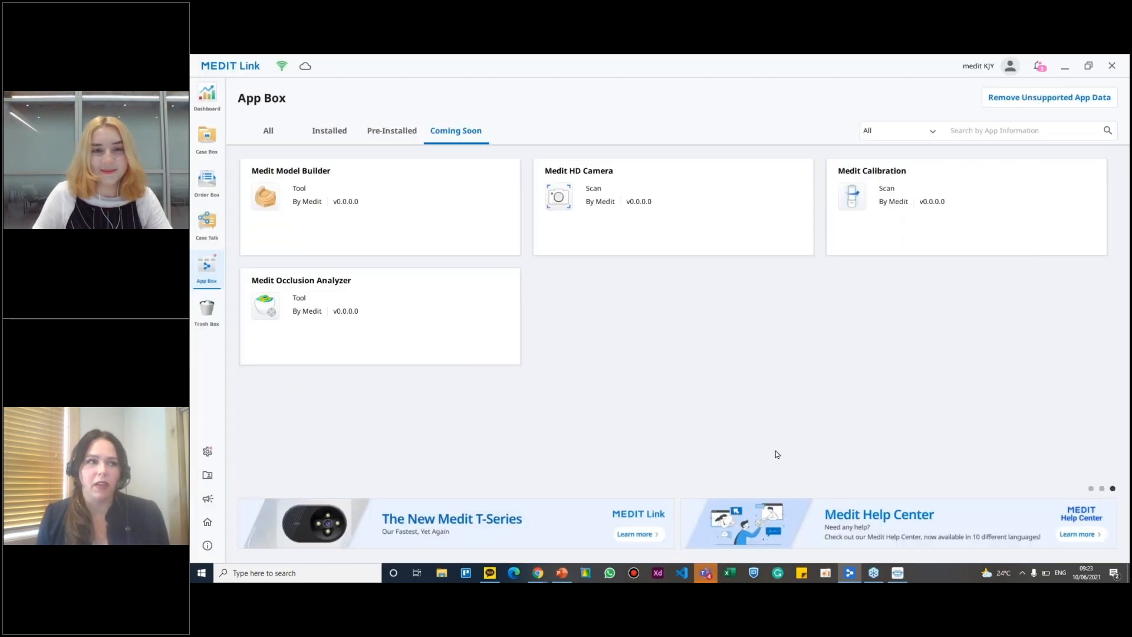